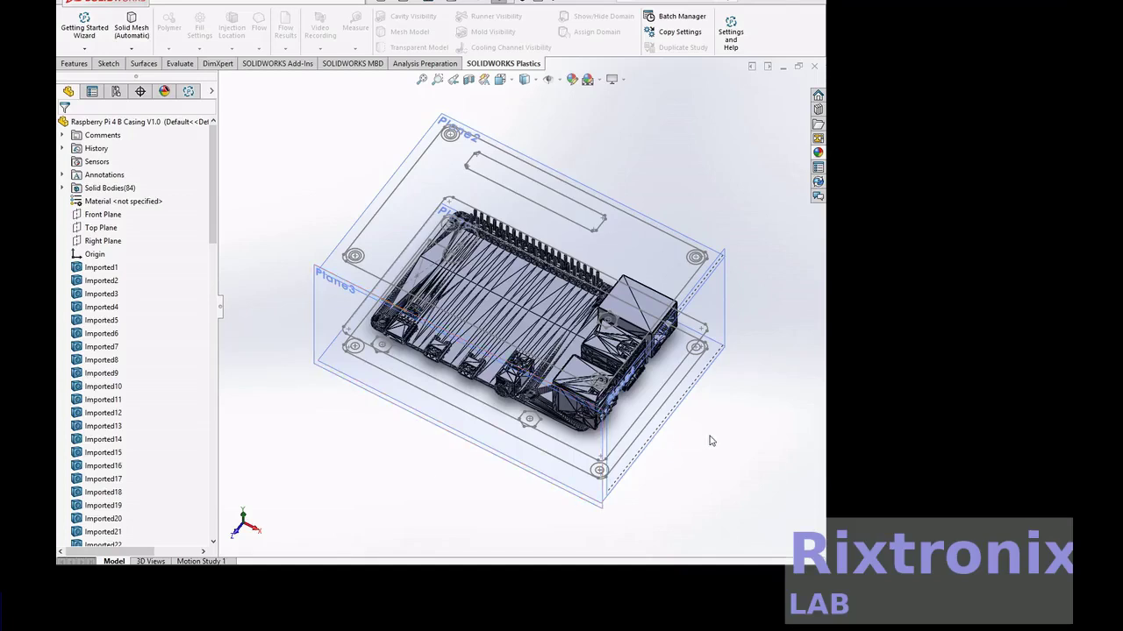
- Orbit the model, then turn the view normal to Plane4
{"action": "right_click", "coordinate": [712, 440]}
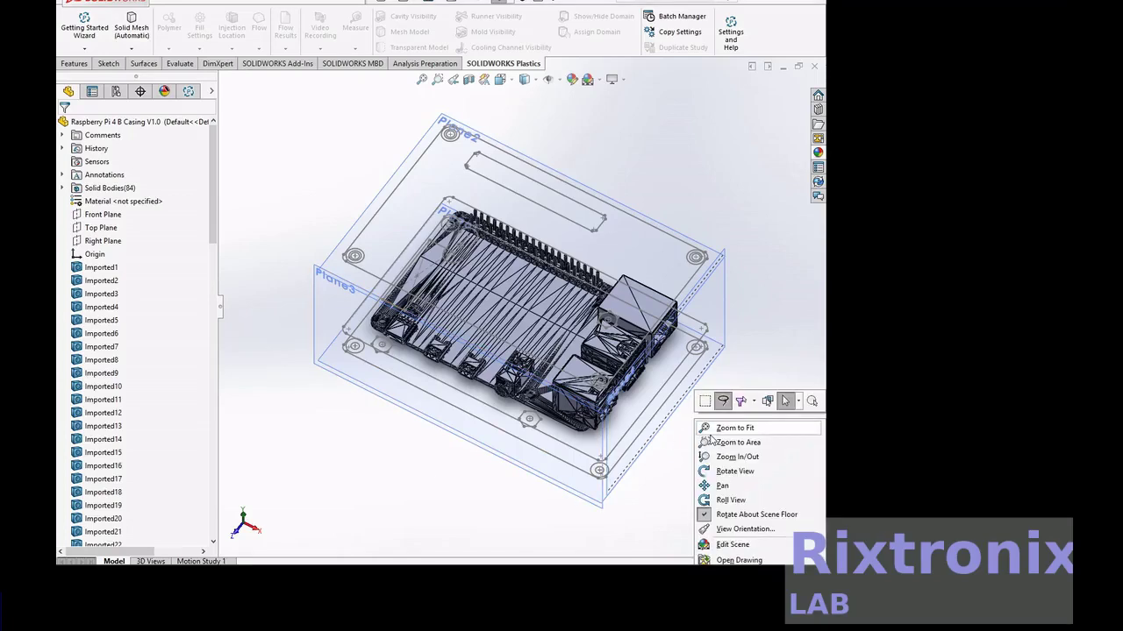
{"action": "left_click", "coordinate": [732, 474]}
{"action": "mouse_move", "coordinate": [737, 480]}
{"action": "left_mouse_down"}
{"action": "mouse_move", "coordinate": [691, 416]}
{"action": "mouse_move", "coordinate": [612, 378]}
{"action": "left_mouse_up"}
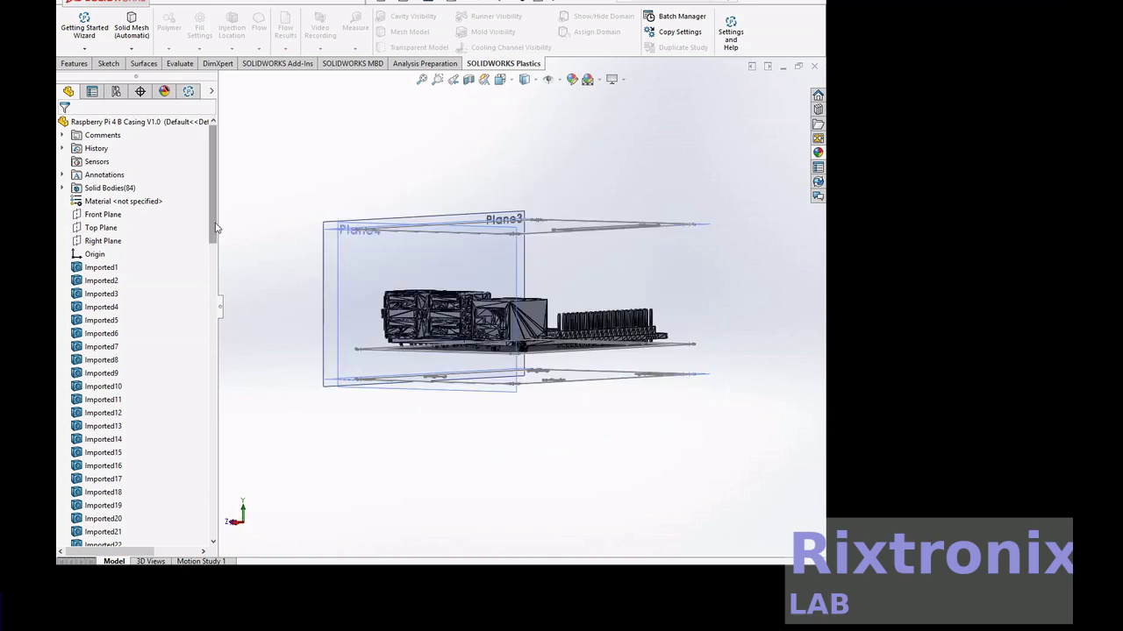
{"action": "left_click_drag", "start_coordinate": [217, 230], "coordinate": [218, 544]}
{"action": "left_click", "coordinate": [100, 520]}
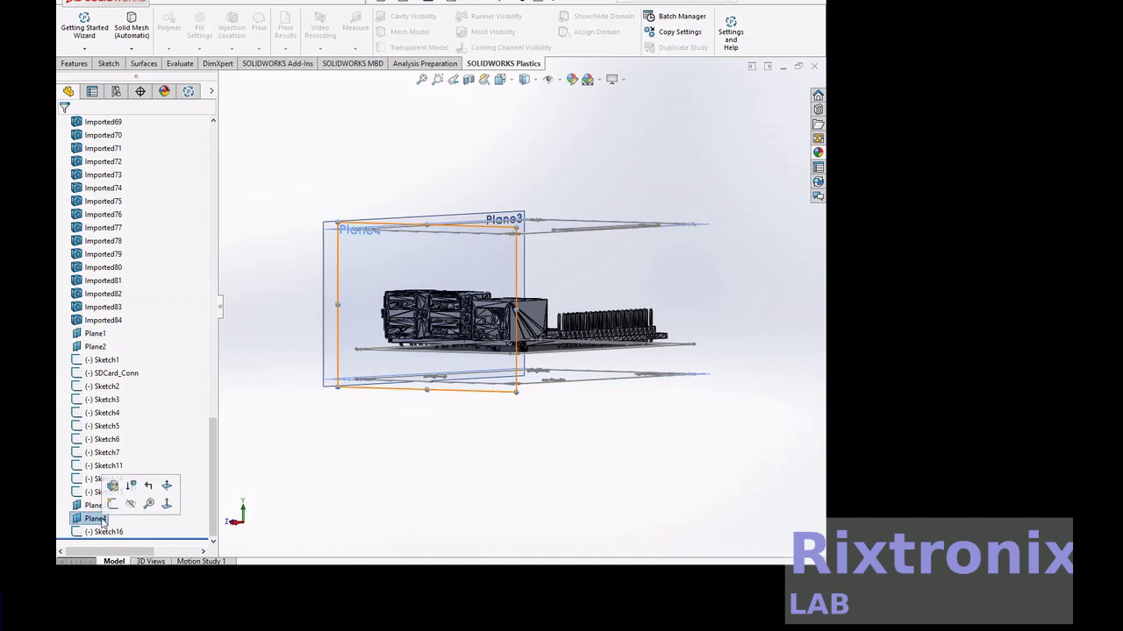
{"action": "left_click", "coordinate": [129, 511]}
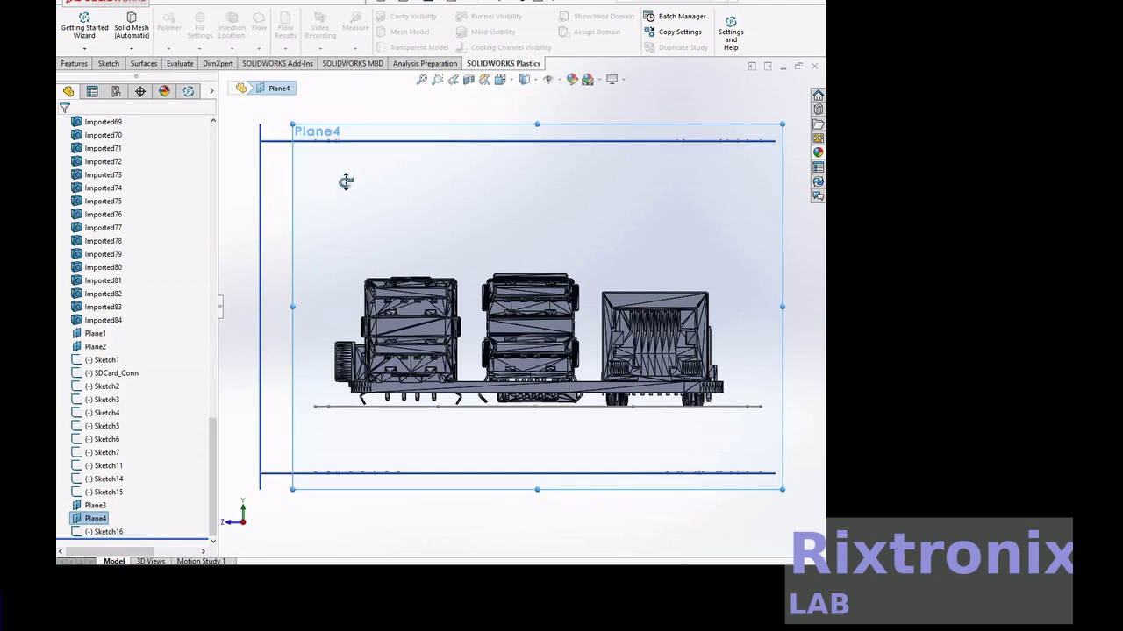
{"action": "left_click", "coordinate": [117, 65]}
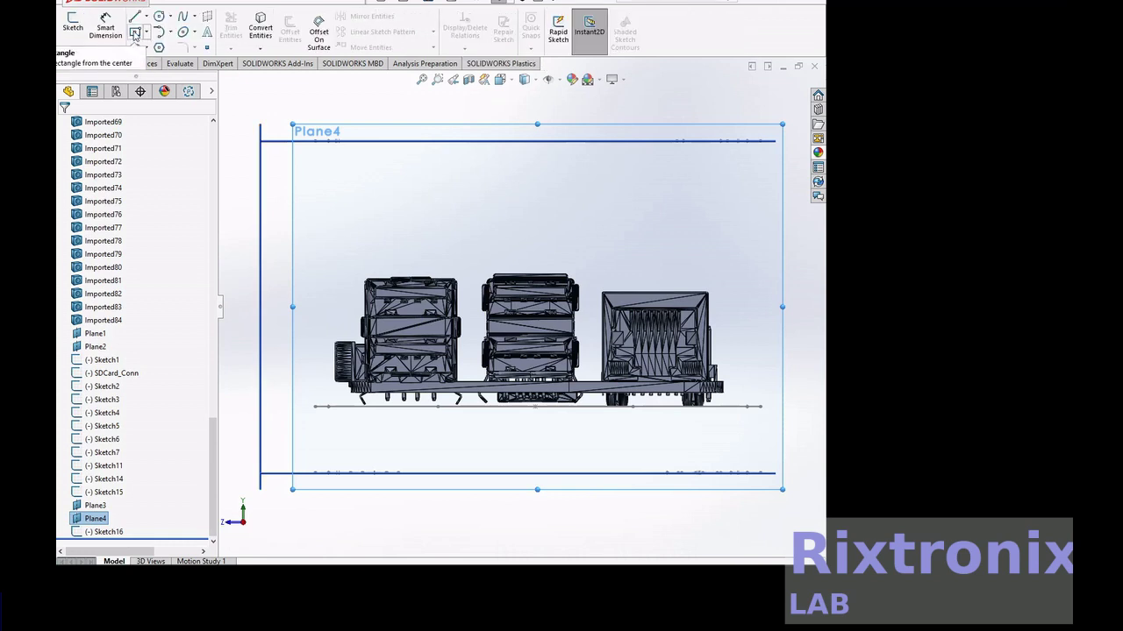
- Start a corner-rectangle sketch on Plane4
{"action": "left_click", "coordinate": [660, 343]}
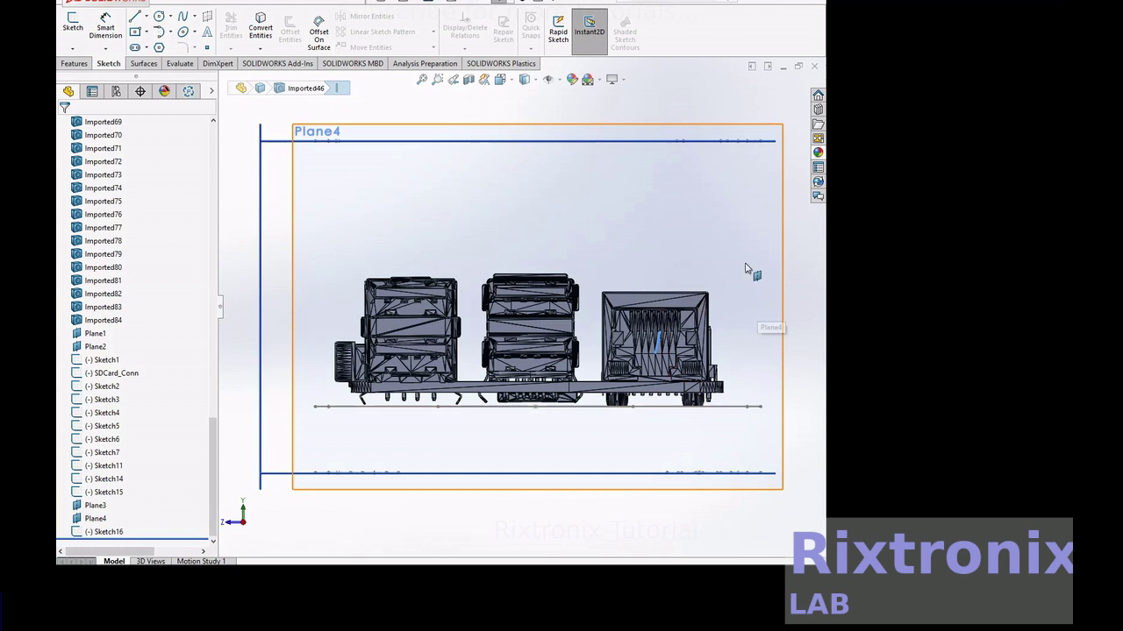
{"action": "left_click", "coordinate": [137, 35]}
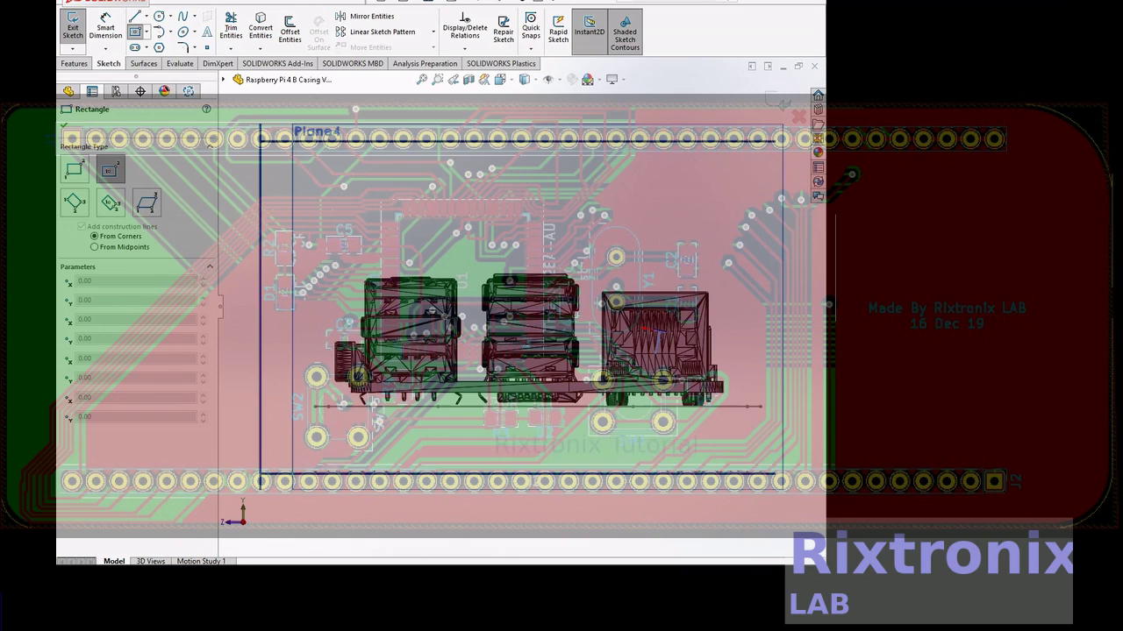
- Cancel the rectangle and delete the unused Sketch17
{"action": "key", "text": "Escape"}
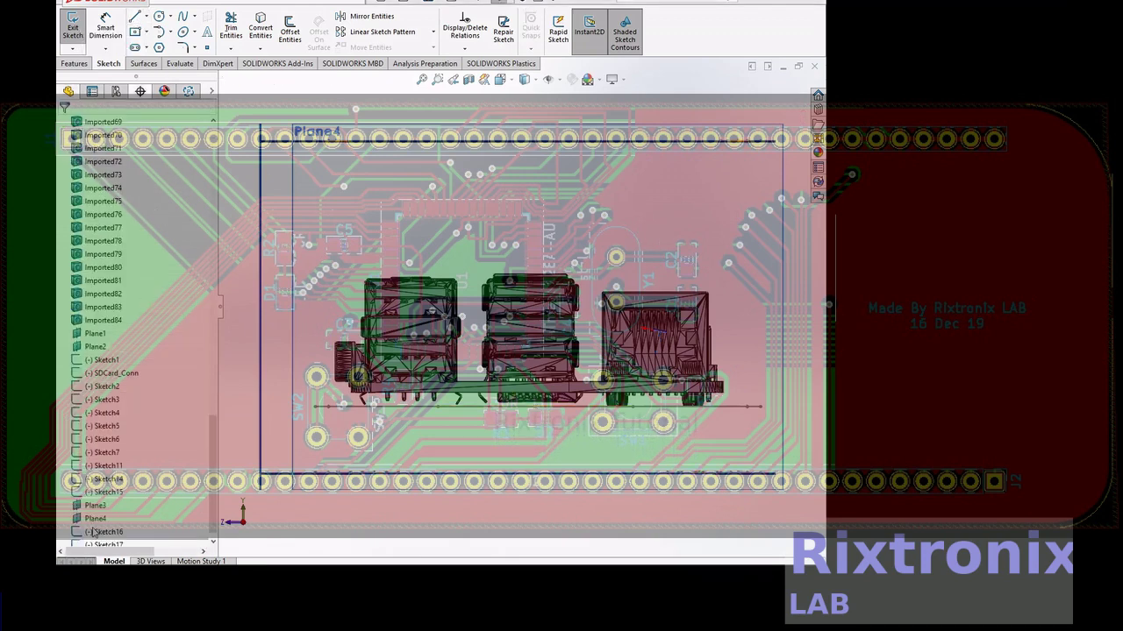
{"action": "scroll", "coordinate": [193, 509], "scroll_direction": "down", "scroll_amount": 1}
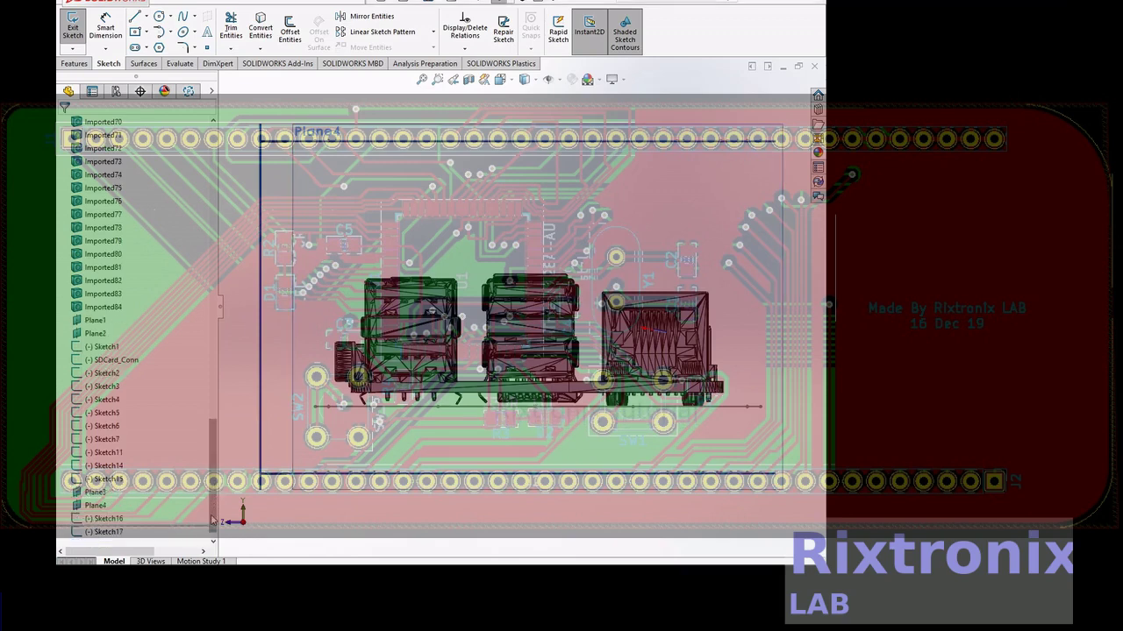
{"action": "left_click", "coordinate": [108, 533]}
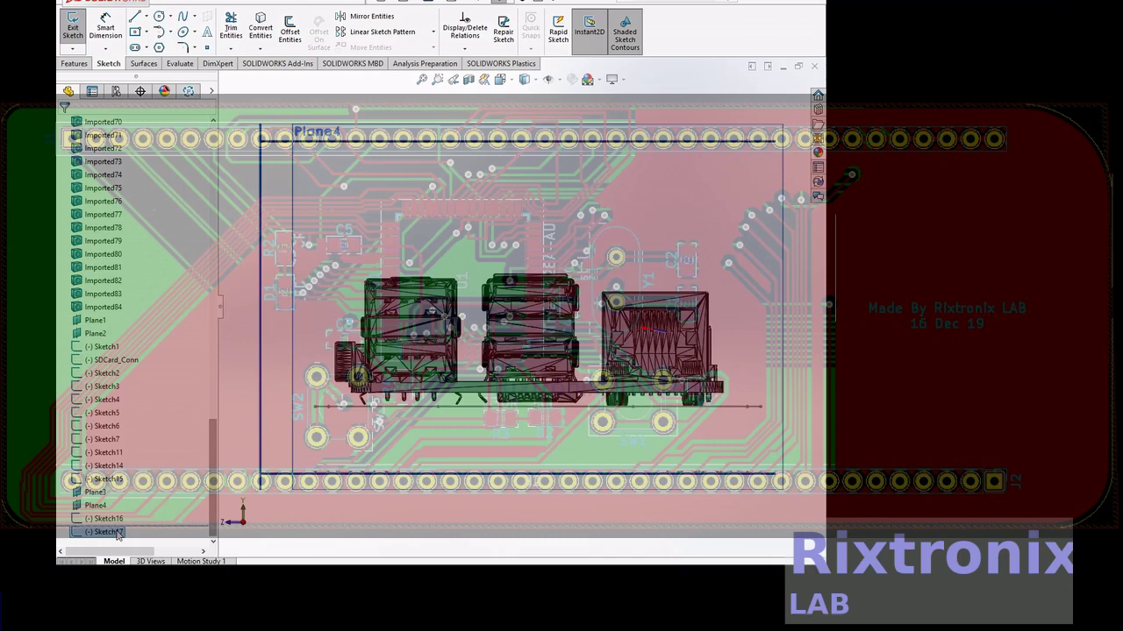
{"action": "right_click", "coordinate": [116, 532]}
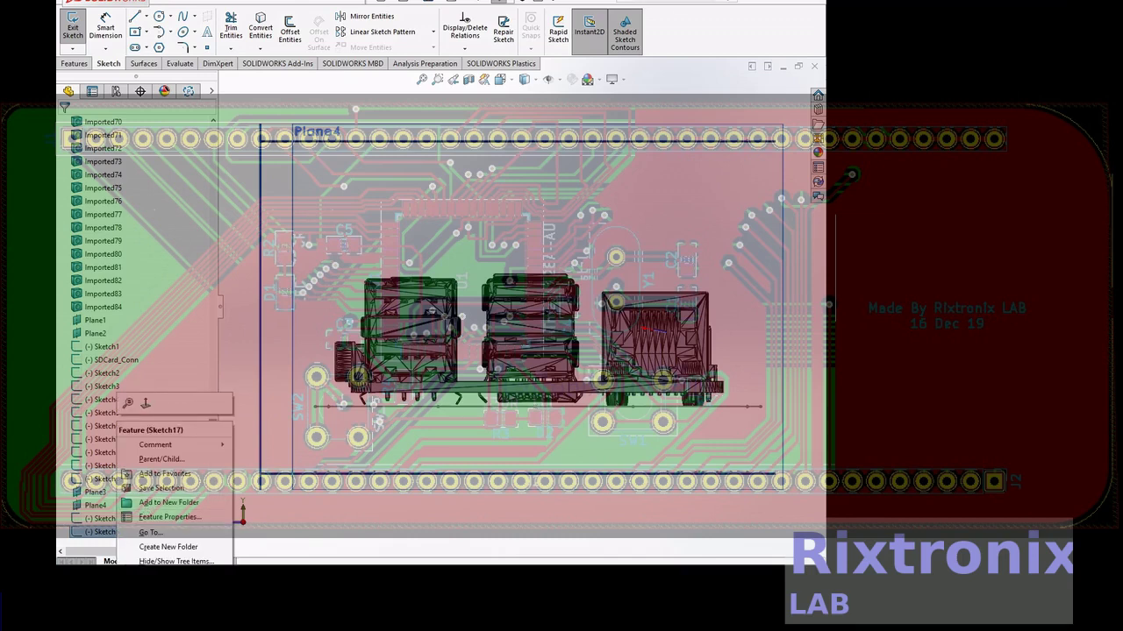
{"action": "left_click", "coordinate": [122, 478]}
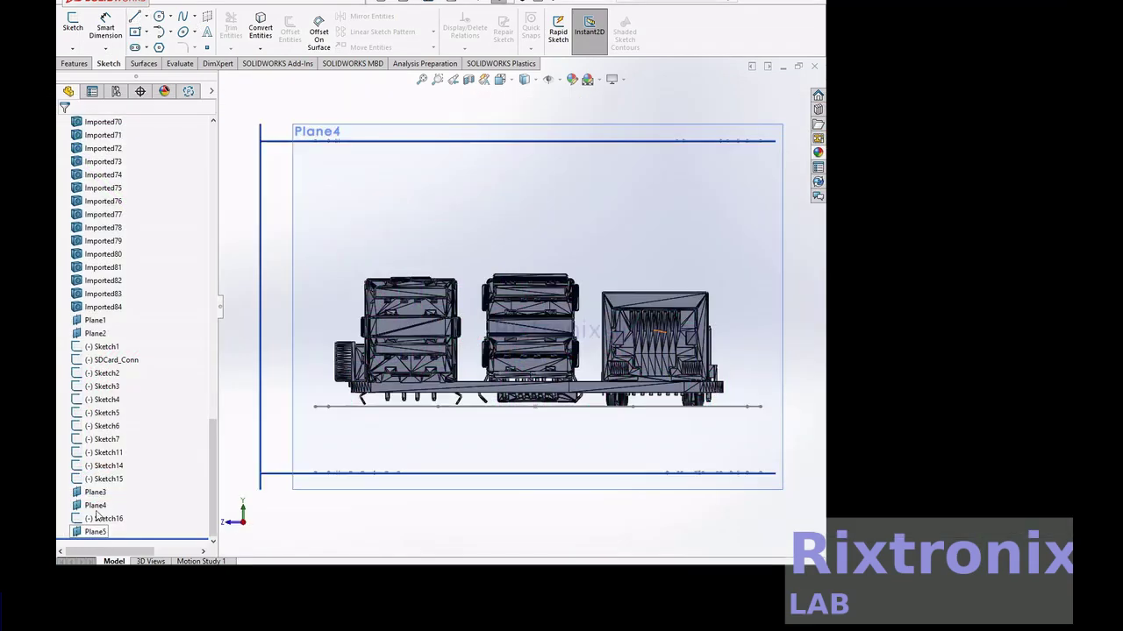
{"action": "left_click", "coordinate": [97, 506]}
- Draw a closed four-line box around the rightmost connector on Plane4
{"action": "left_click", "coordinate": [136, 17]}
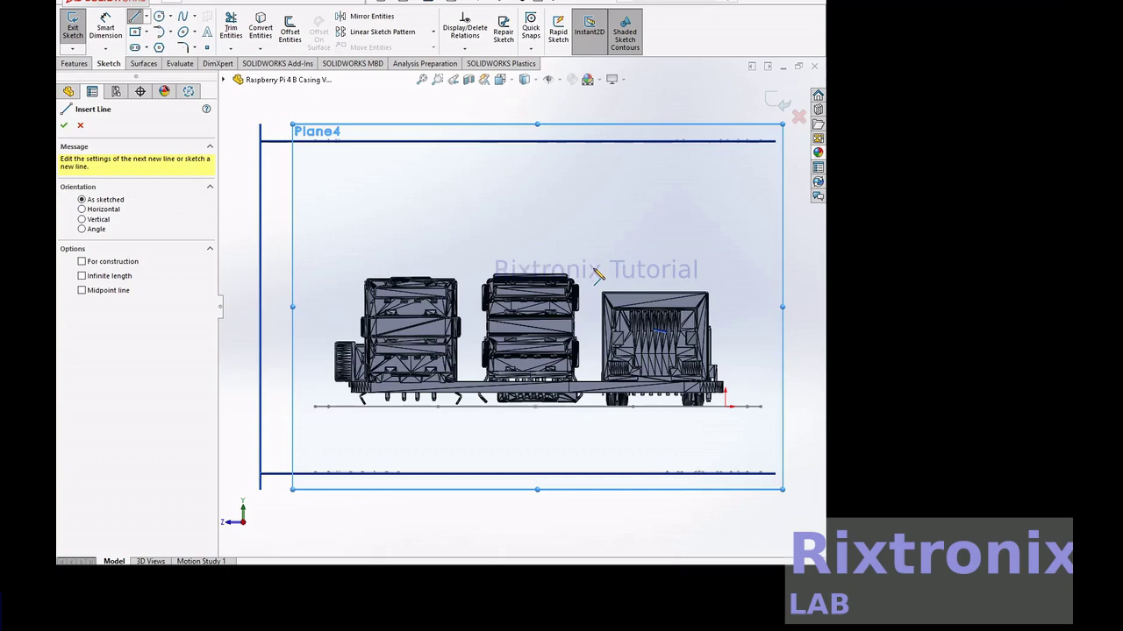
{"action": "left_click", "coordinate": [706, 273]}
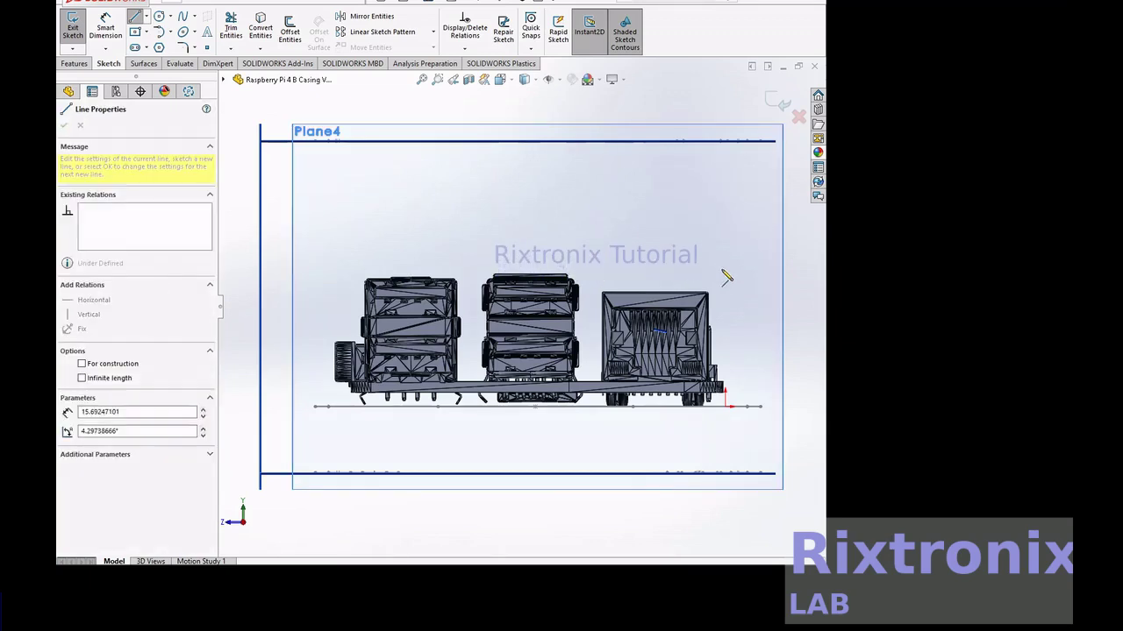
{"action": "left_click", "coordinate": [726, 277]}
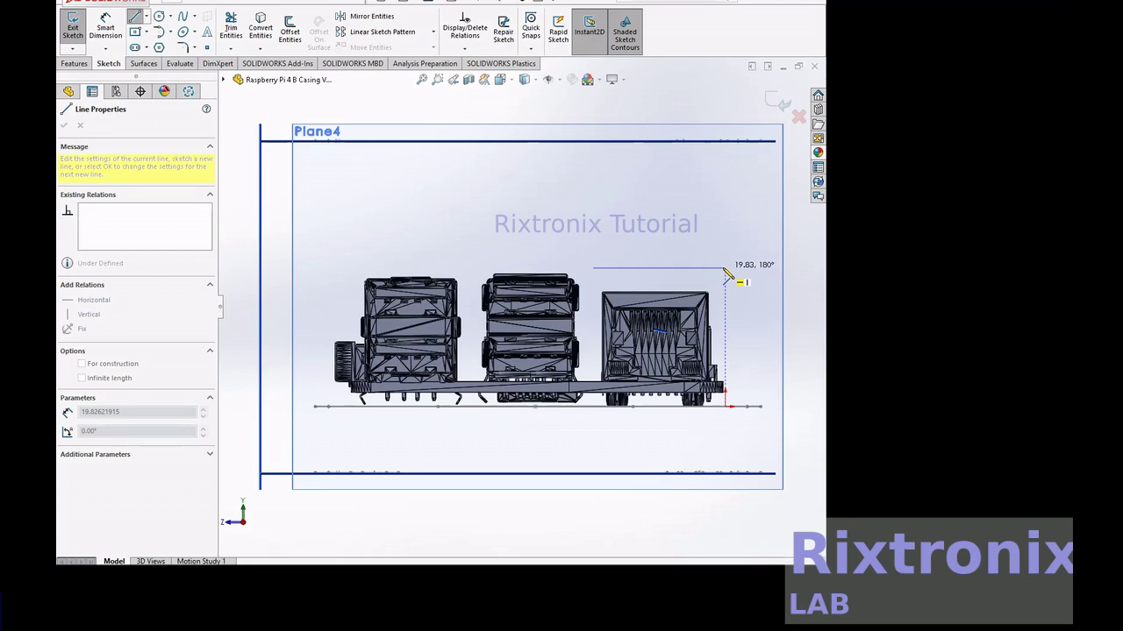
{"action": "left_click", "coordinate": [725, 270]}
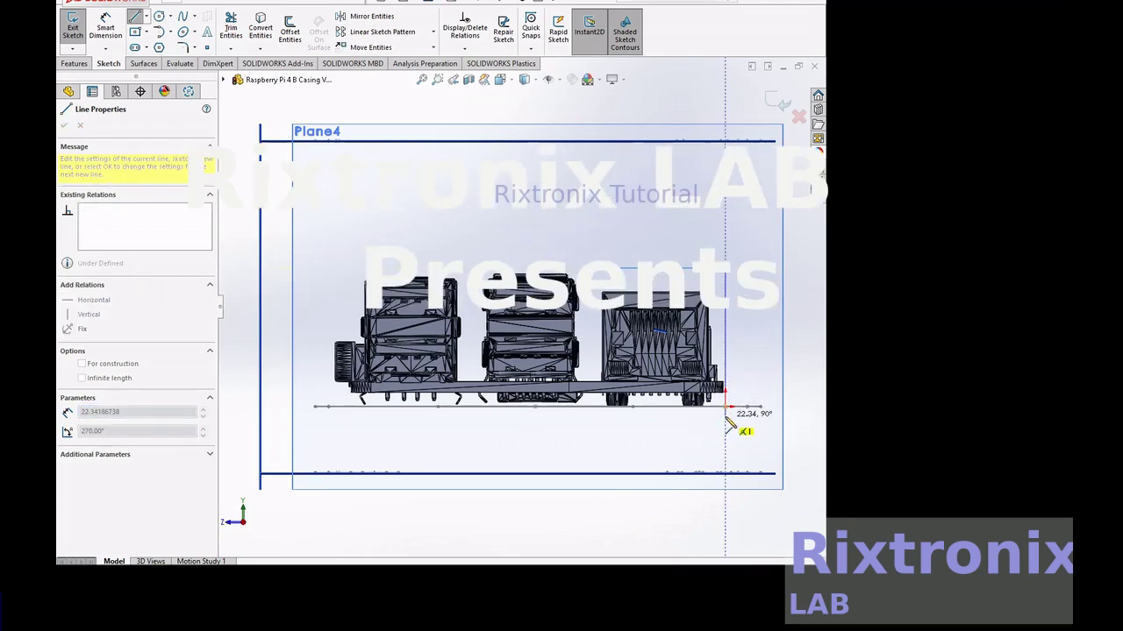
{"action": "left_click", "coordinate": [725, 418]}
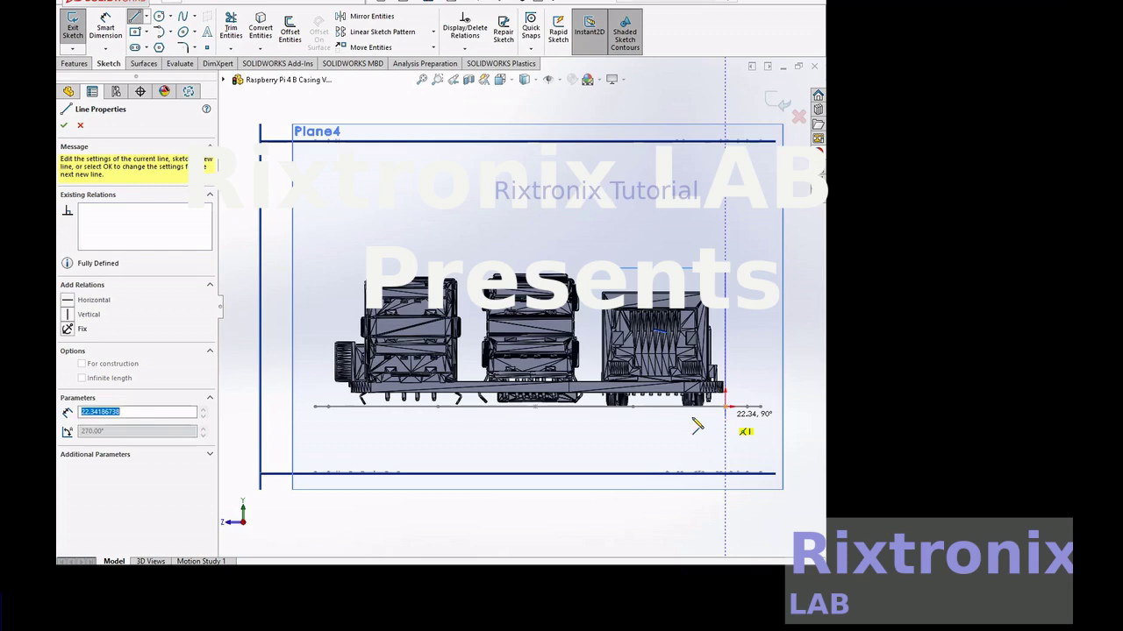
{"action": "left_click", "coordinate": [594, 423]}
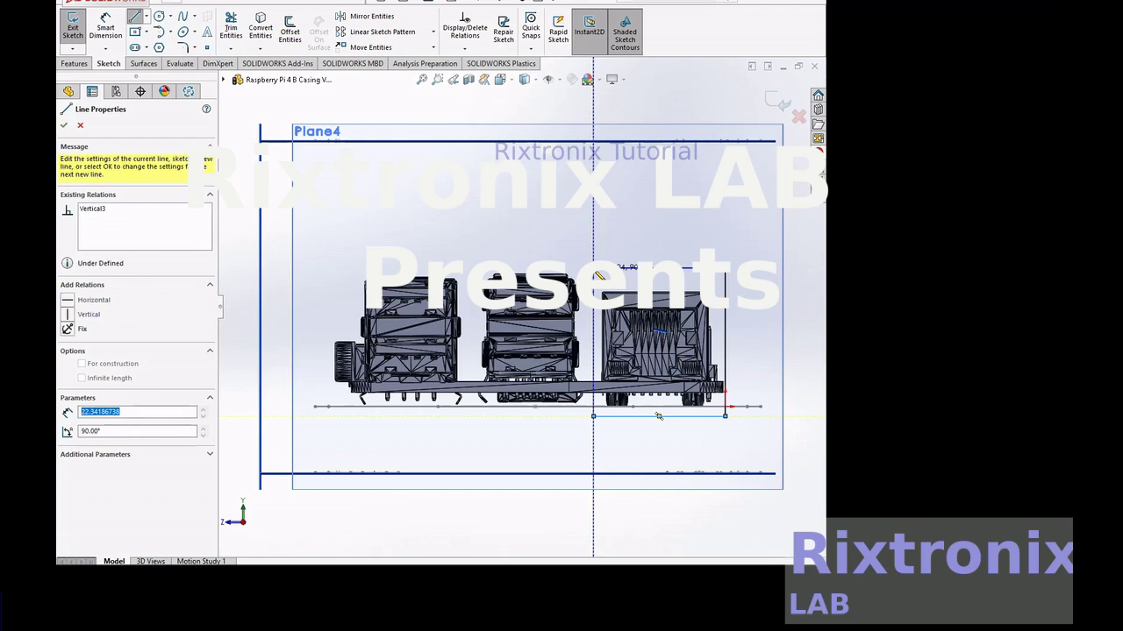
{"action": "left_click", "coordinate": [596, 271]}
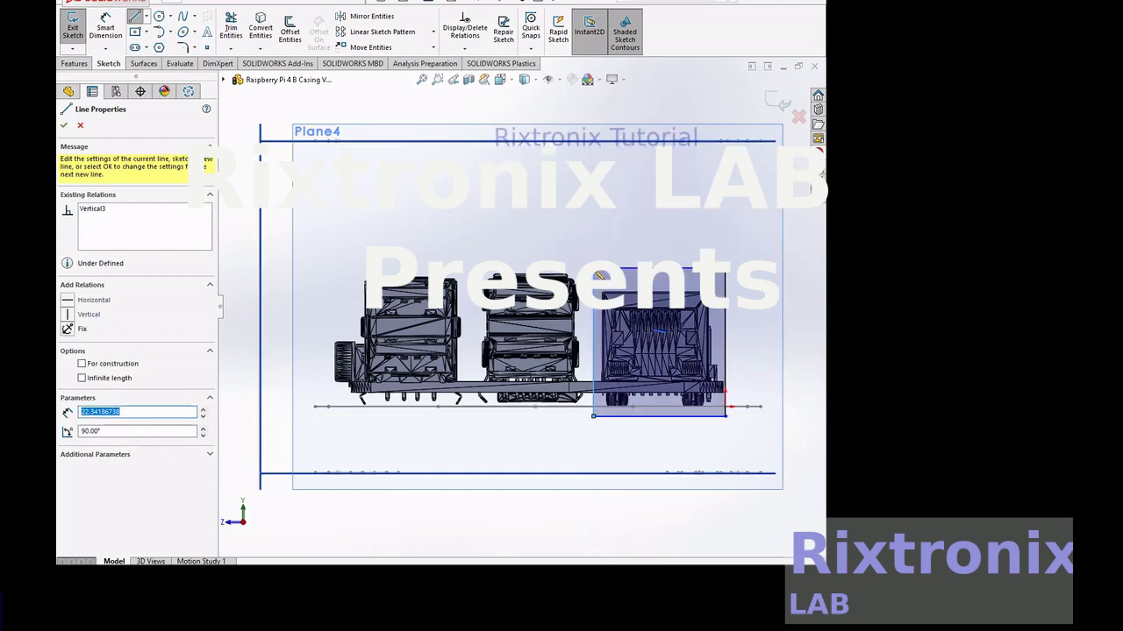
{"action": "left_click", "coordinate": [136, 18]}
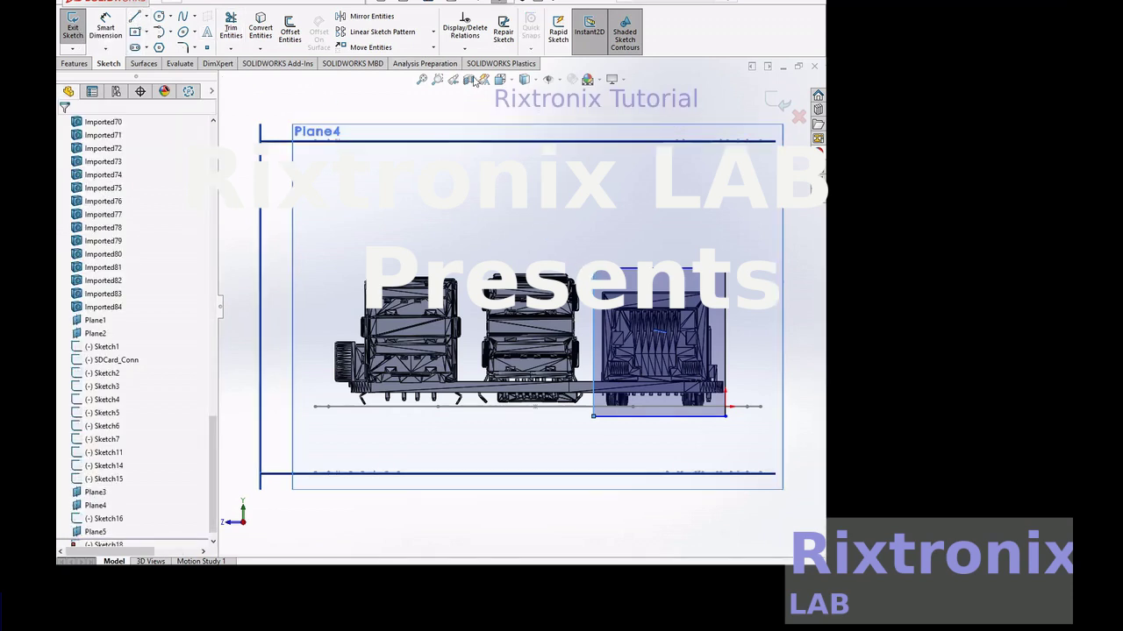
- Draw a second closed line box around the middle connector, beside the first
{"action": "left_click", "coordinate": [136, 18]}
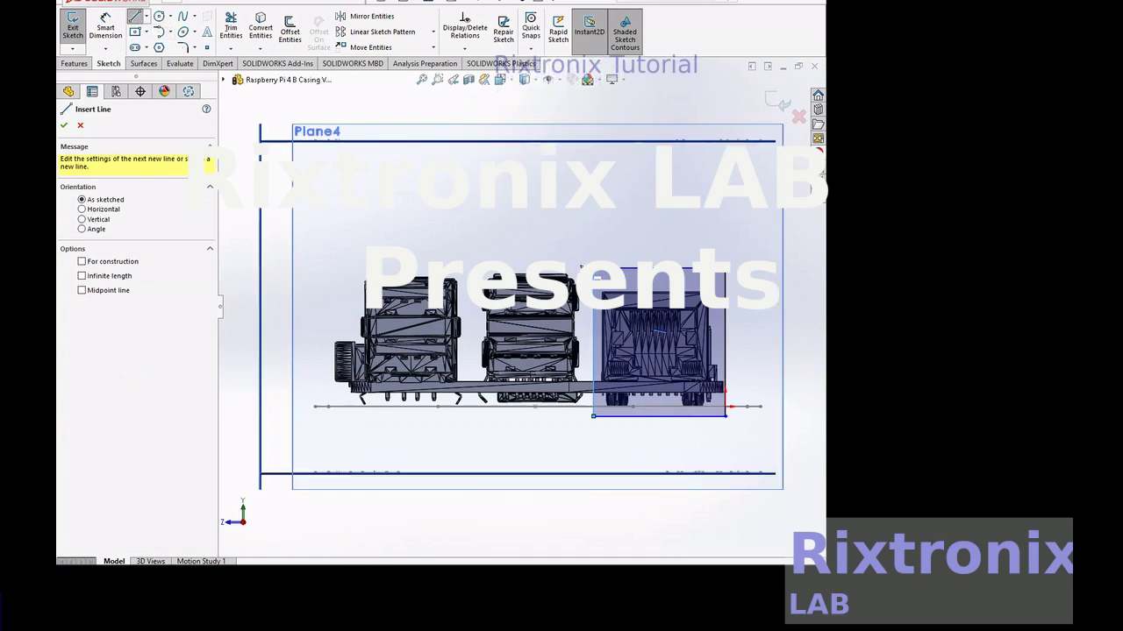
{"action": "left_click", "coordinate": [581, 266]}
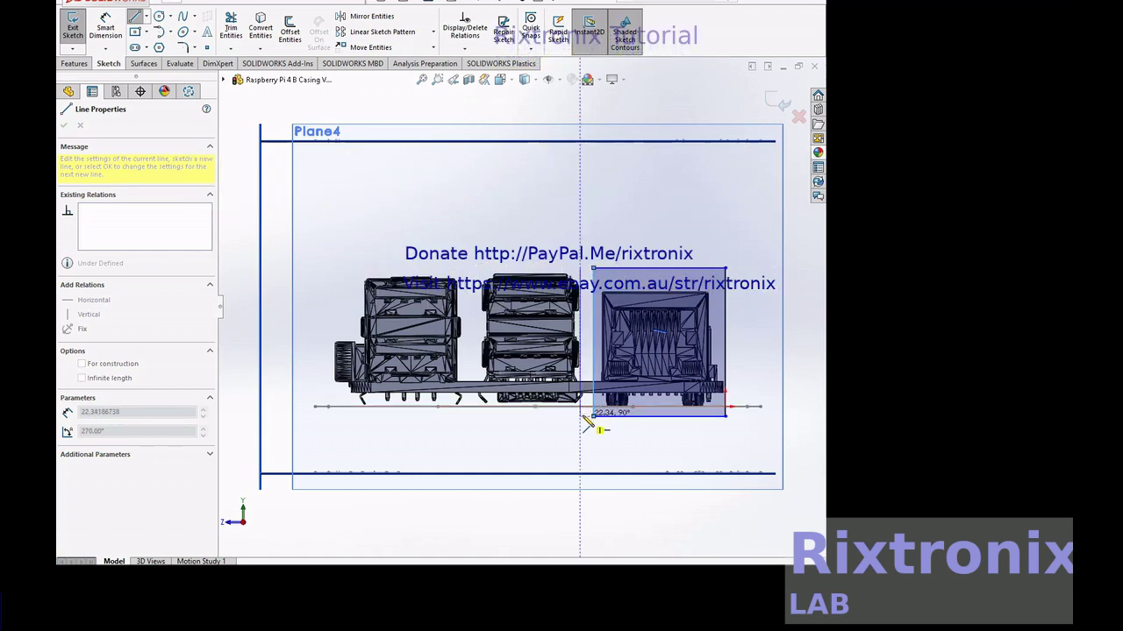
{"action": "left_click", "coordinate": [586, 421]}
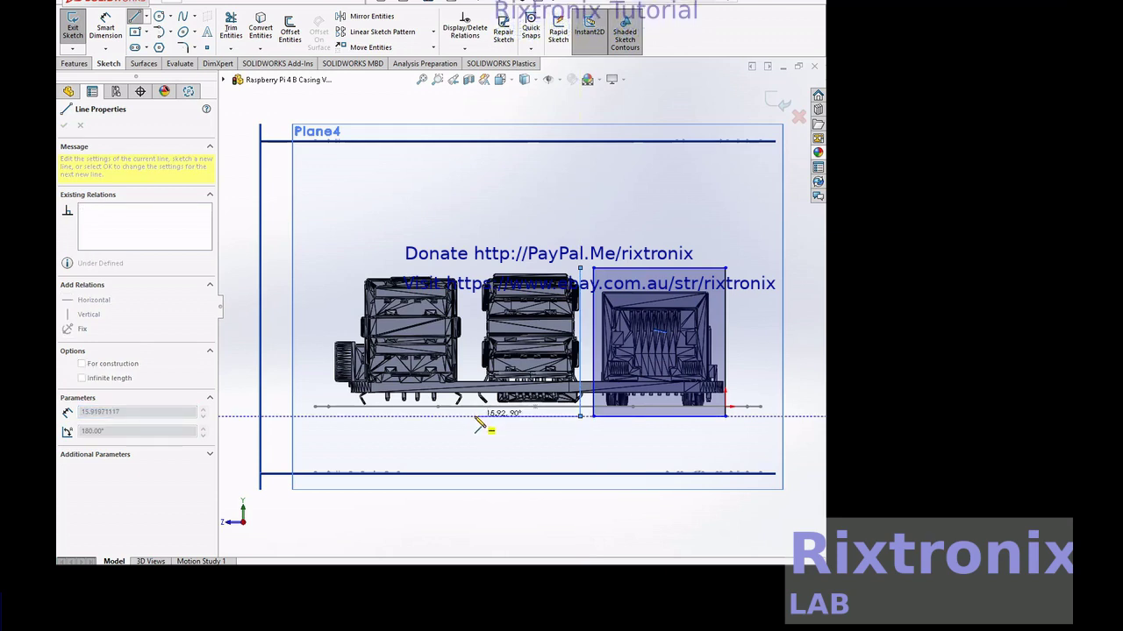
{"action": "left_click", "coordinate": [475, 418]}
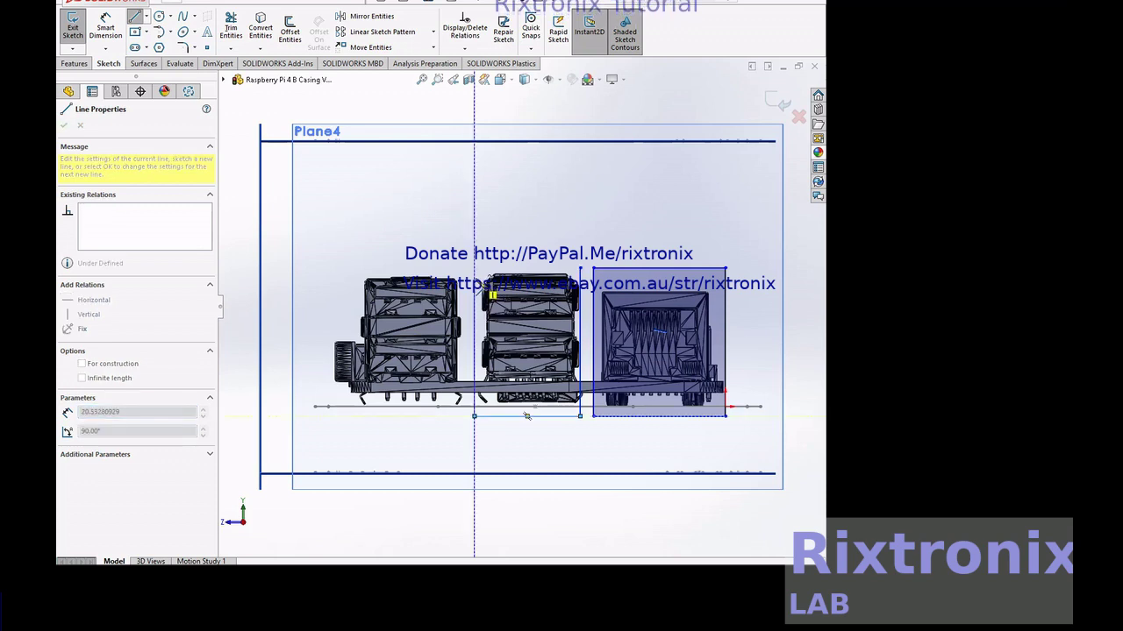
{"action": "left_click", "coordinate": [474, 267]}
{"action": "left_click", "coordinate": [579, 268]}
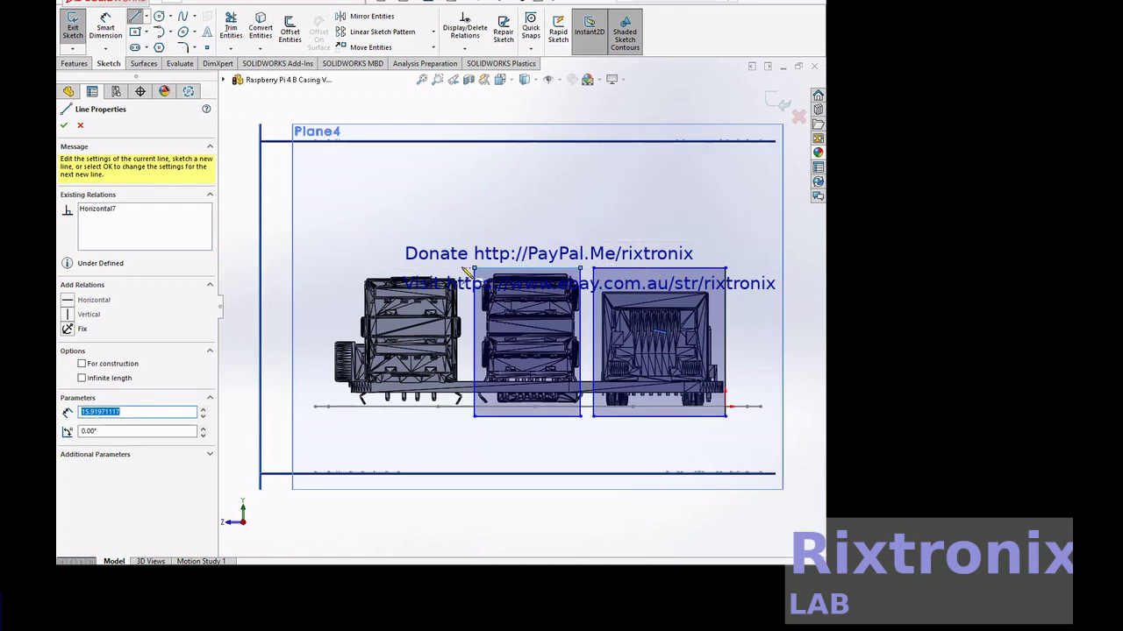
{"action": "left_click", "coordinate": [463, 269]}
- Complete a third closed box around the left connector, then stop line drawing
{"action": "left_click", "coordinate": [462, 417]}
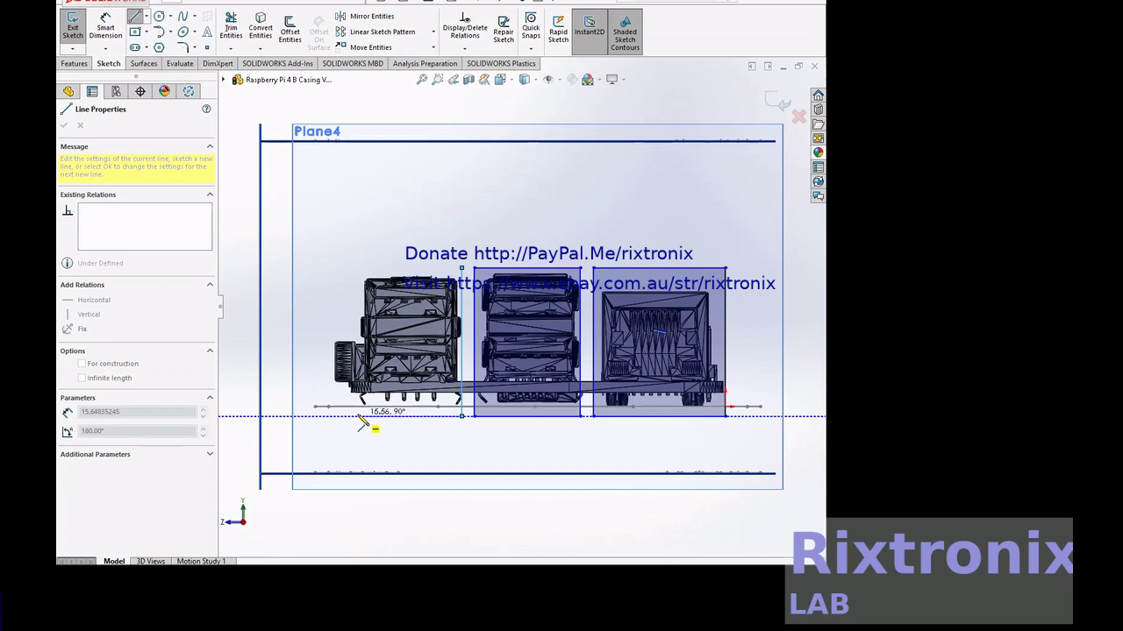
{"action": "left_click", "coordinate": [356, 416]}
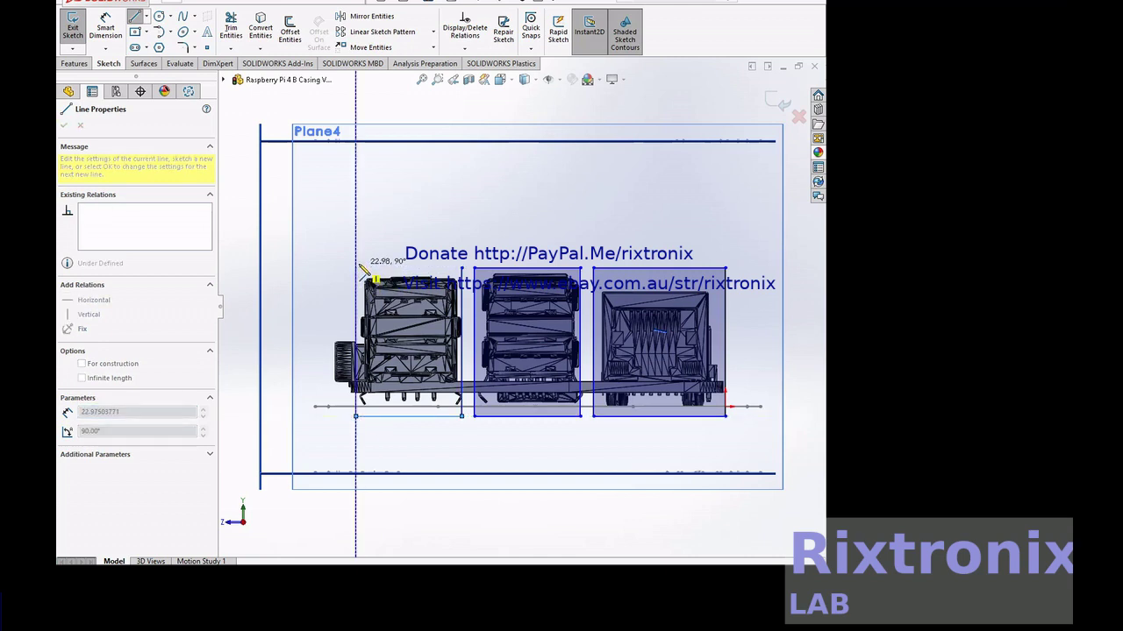
{"action": "left_click", "coordinate": [356, 268]}
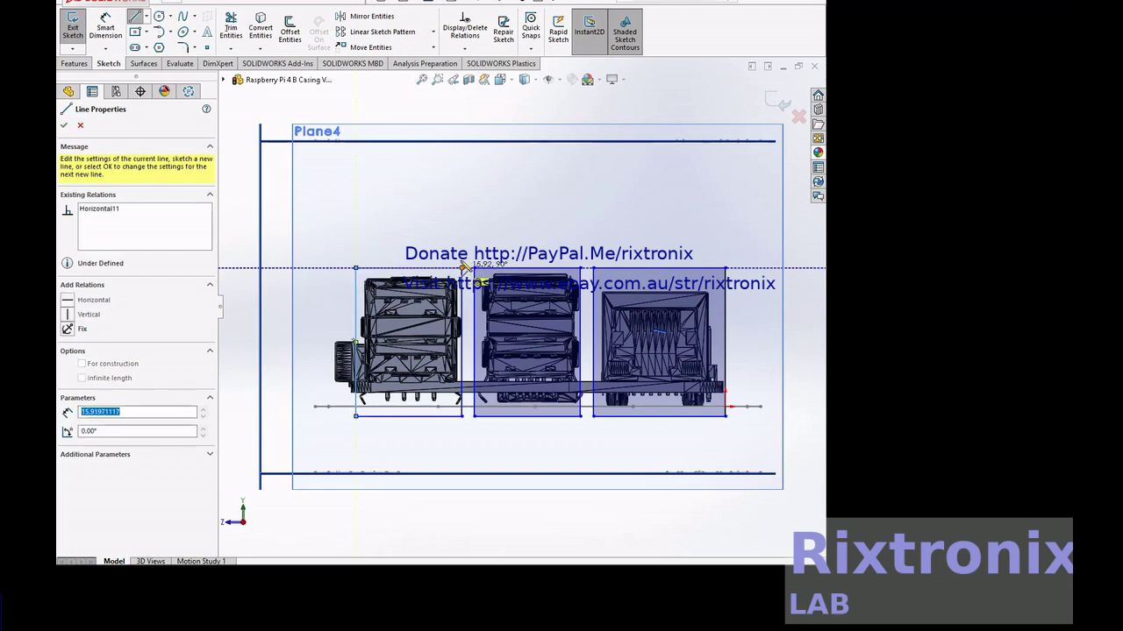
{"action": "left_click", "coordinate": [462, 267]}
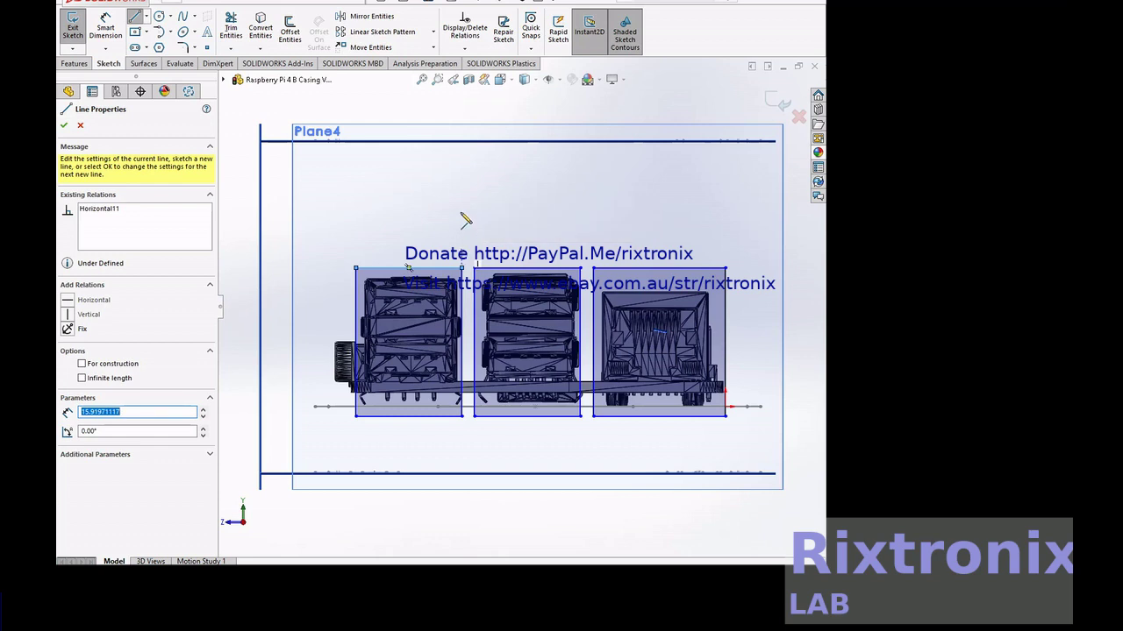
{"action": "key", "text": "Escape"}
{"action": "key", "text": "Escape"}
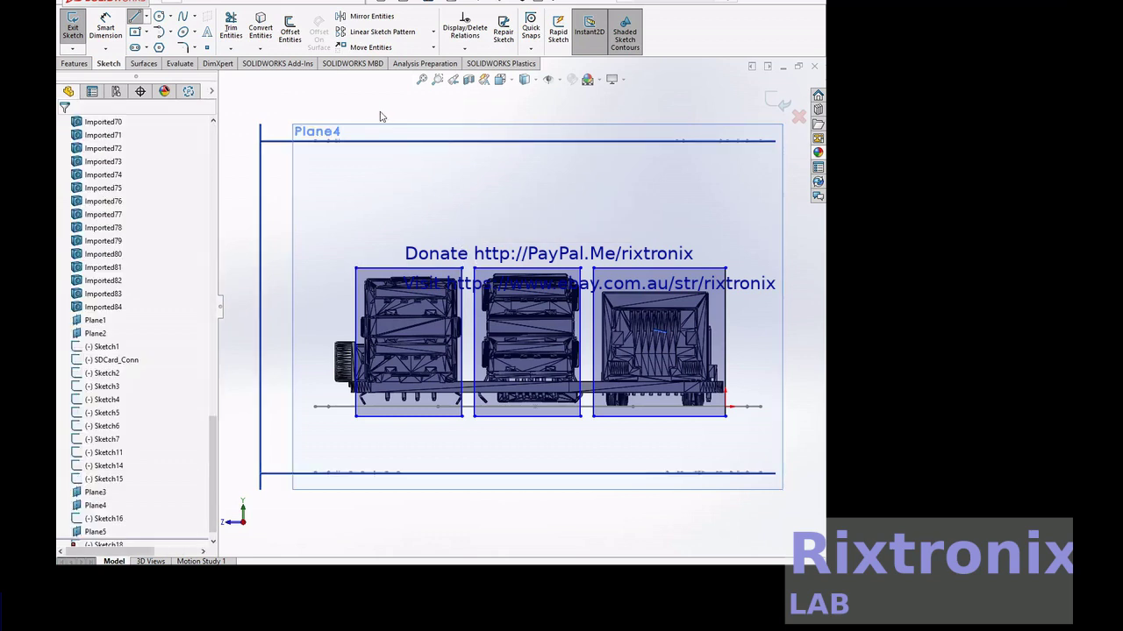
{"action": "left_click", "coordinate": [182, 49]}
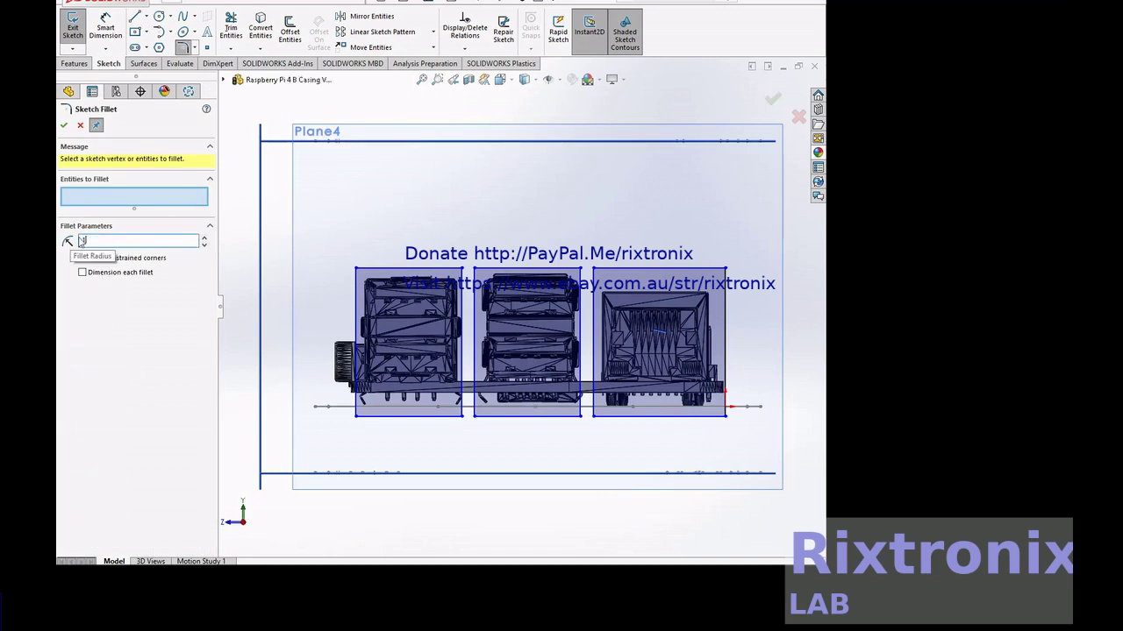
{"action": "left_click", "coordinate": [356, 270]}
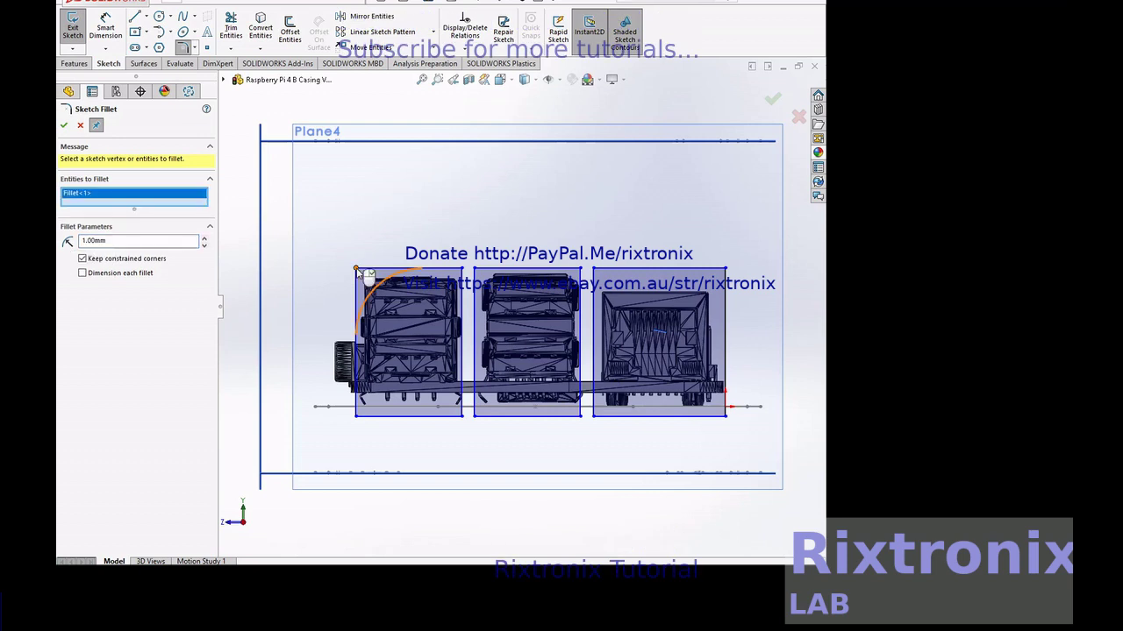
{"action": "left_click", "coordinate": [142, 240]}
{"action": "left_click", "coordinate": [65, 126]}
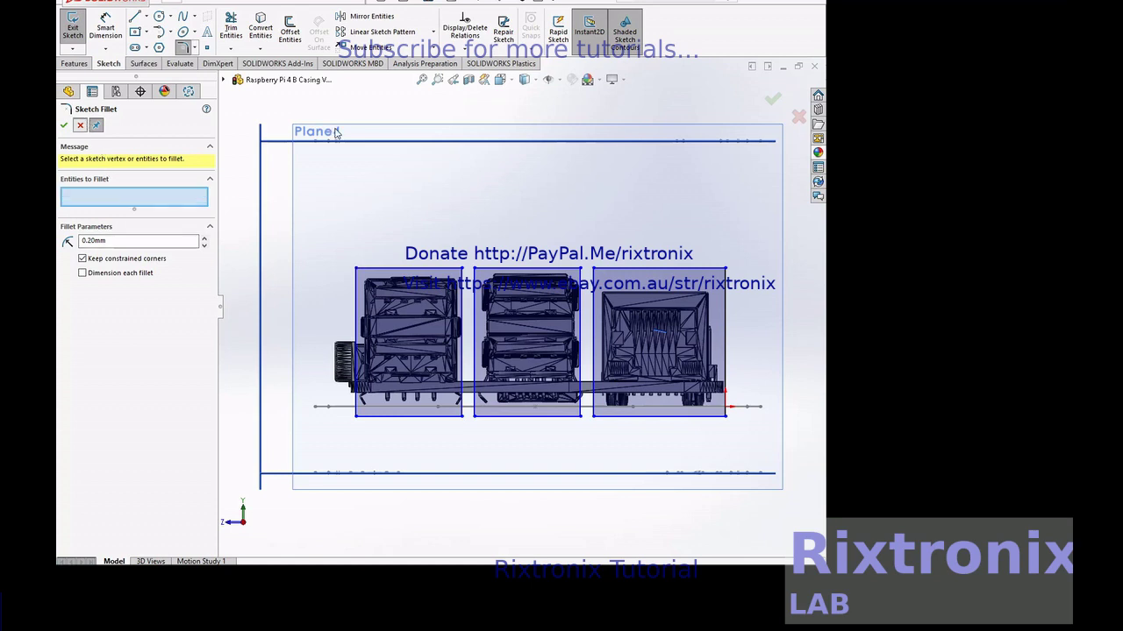
{"action": "left_click", "coordinate": [389, 154]}
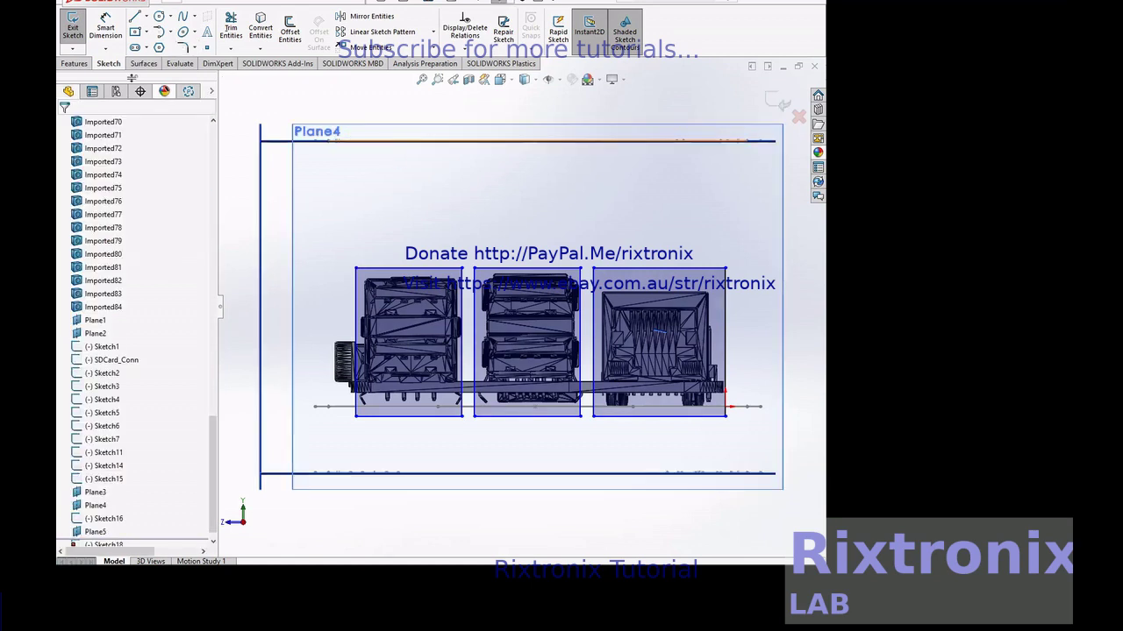
- Exit the Plane4 sketch and save the part
{"action": "key", "text": "Escape"}
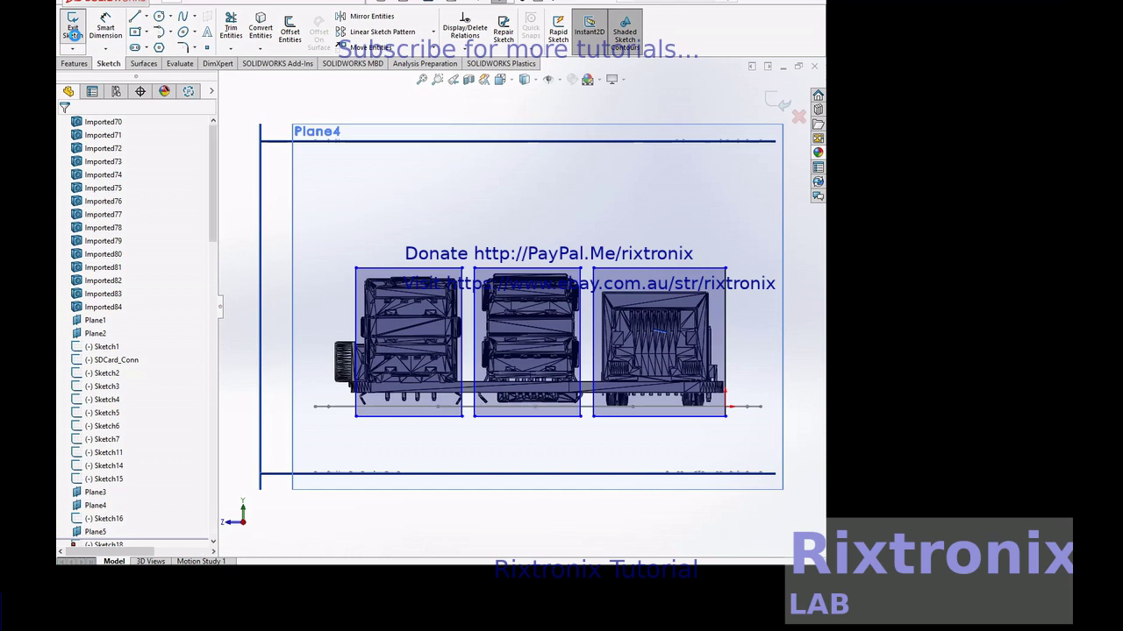
{"action": "left_click", "coordinate": [72, 33]}
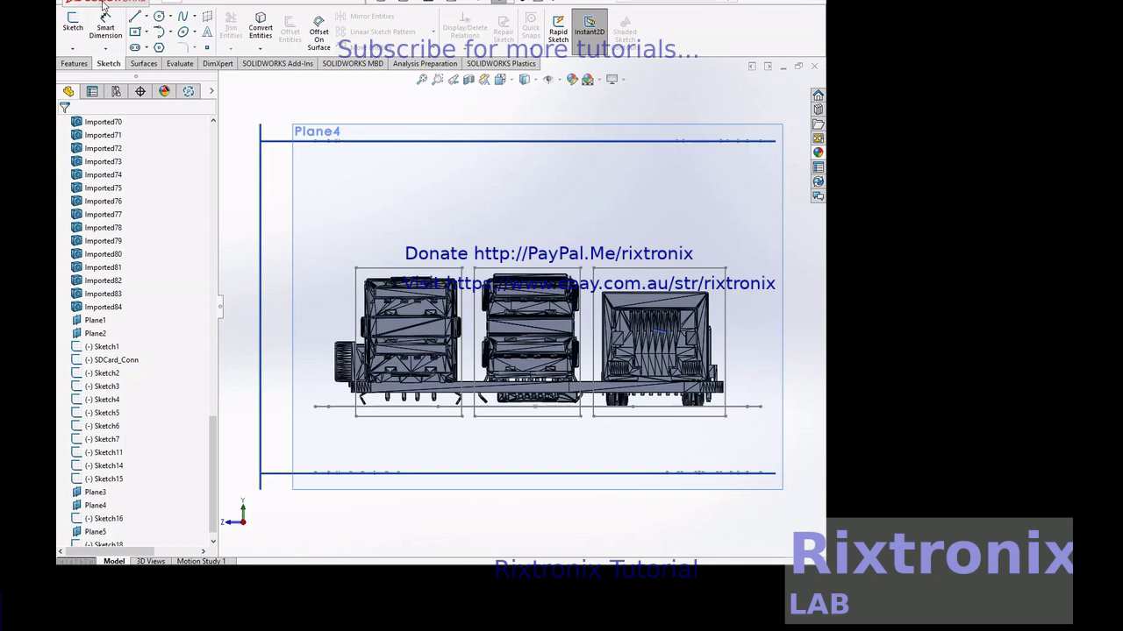
{"action": "left_click", "coordinate": [178, 3]}
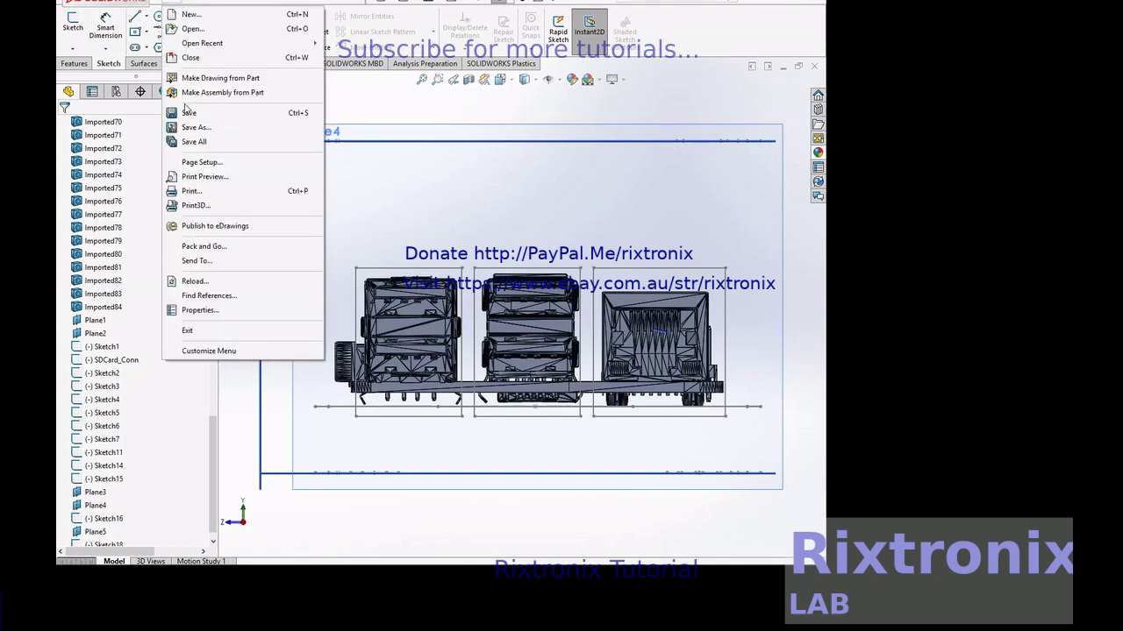
{"action": "left_click", "coordinate": [189, 113]}
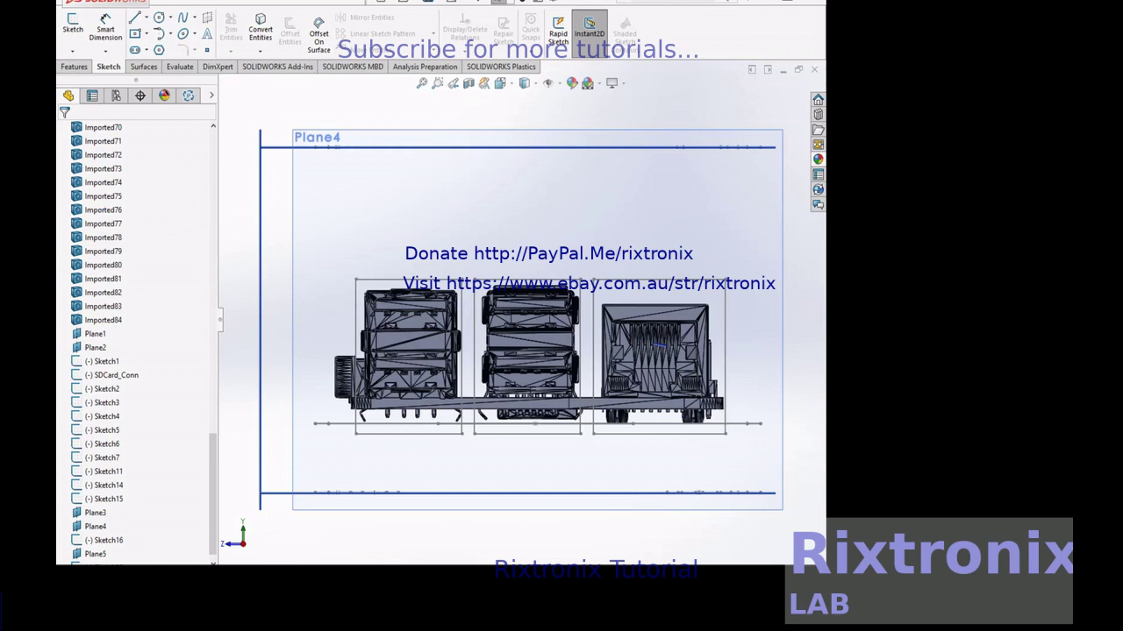
- Zoom in on the side connectors and start a rectangle sketch on Plane3
{"action": "left_click", "coordinate": [438, 79]}
{"action": "mouse_move", "coordinate": [308, 293]}
{"action": "left_mouse_down"}
{"action": "mouse_move", "coordinate": [622, 384]}
{"action": "mouse_move", "coordinate": [628, 397]}
{"action": "left_mouse_up"}
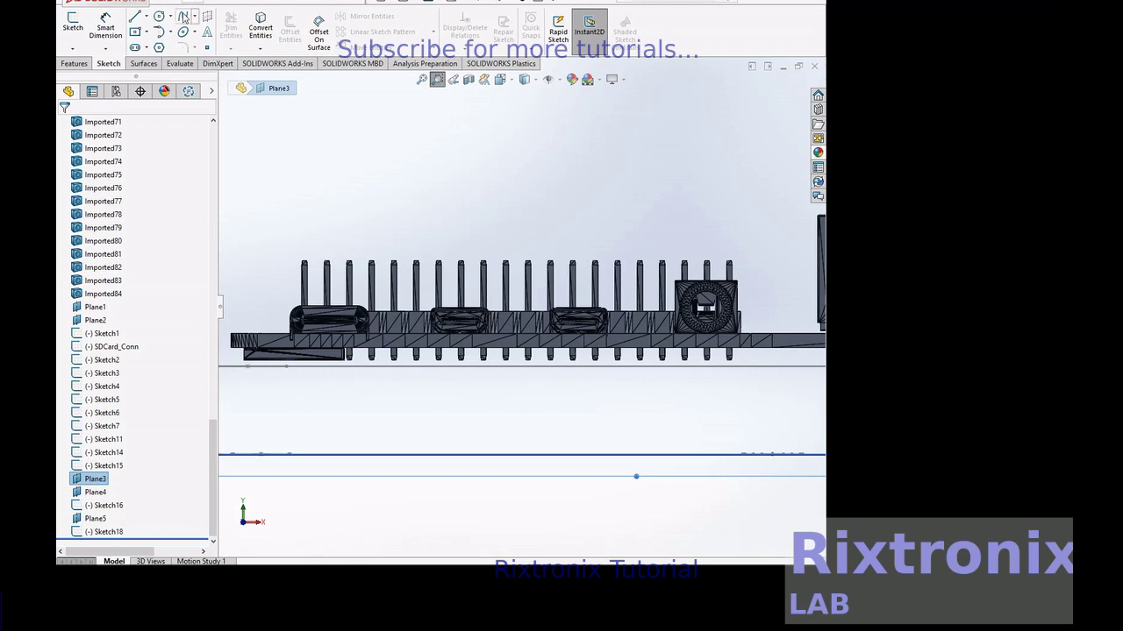
{"action": "left_click", "coordinate": [138, 37]}
{"action": "left_click", "coordinate": [135, 32]}
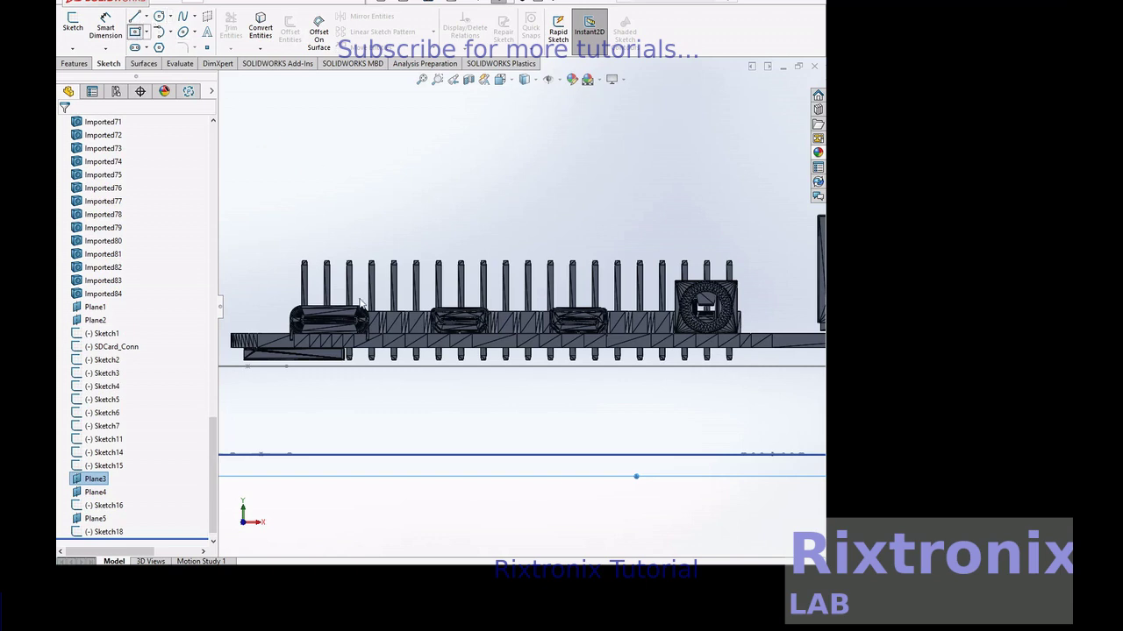
{"action": "left_click", "coordinate": [330, 316]}
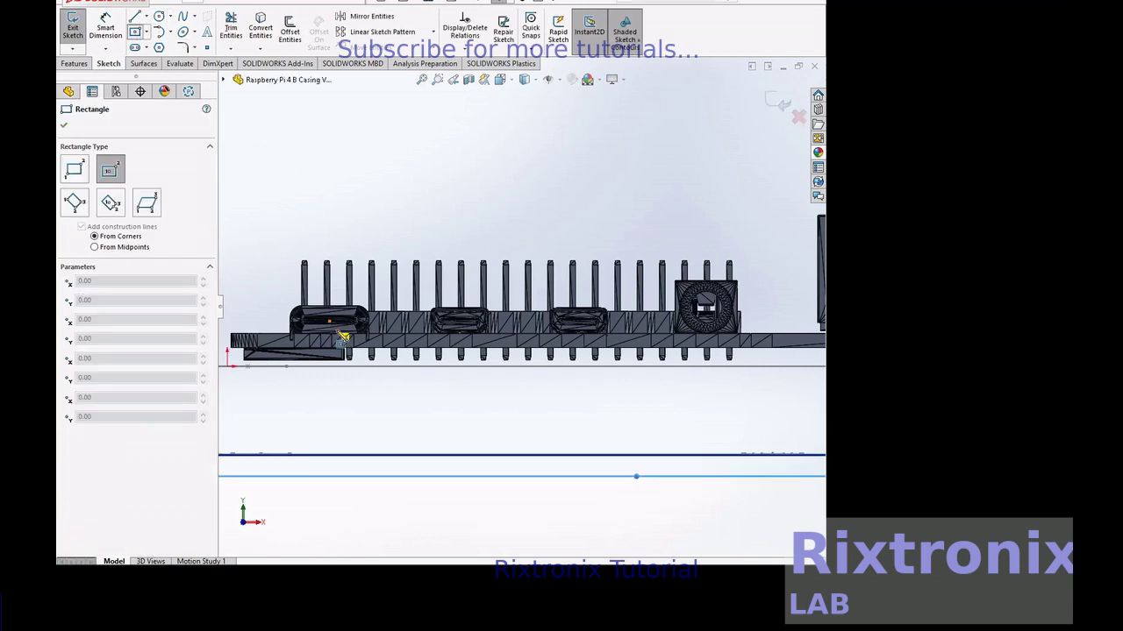
- Draw rectangles around the four side connectors on Plane3 and exit the sketch
{"action": "left_click", "coordinate": [365, 344]}
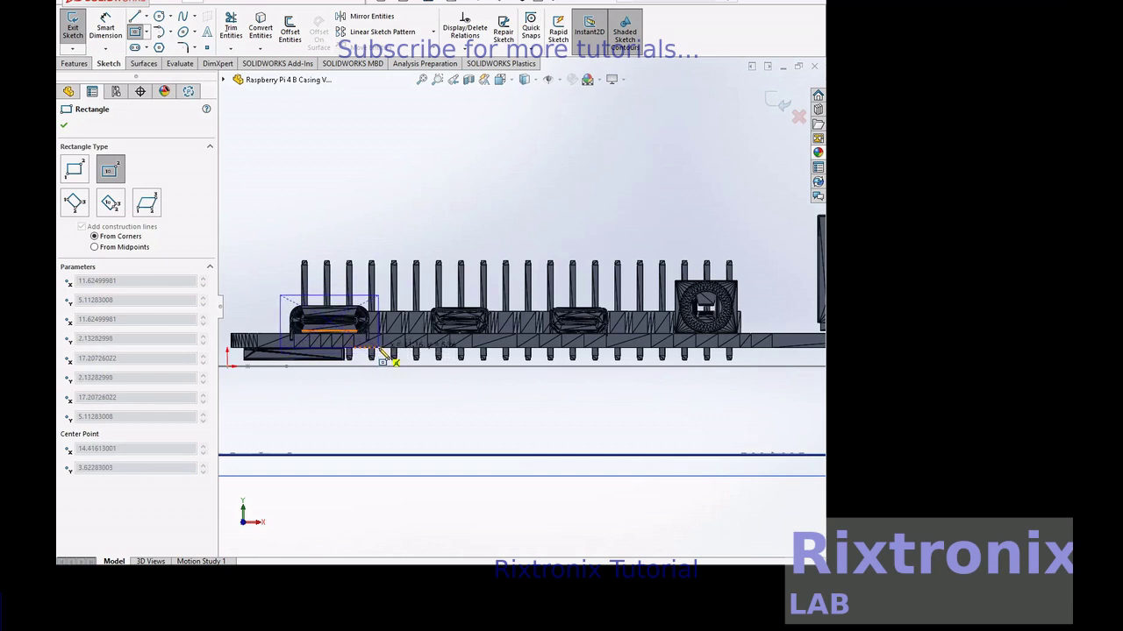
{"action": "left_click", "coordinate": [379, 348]}
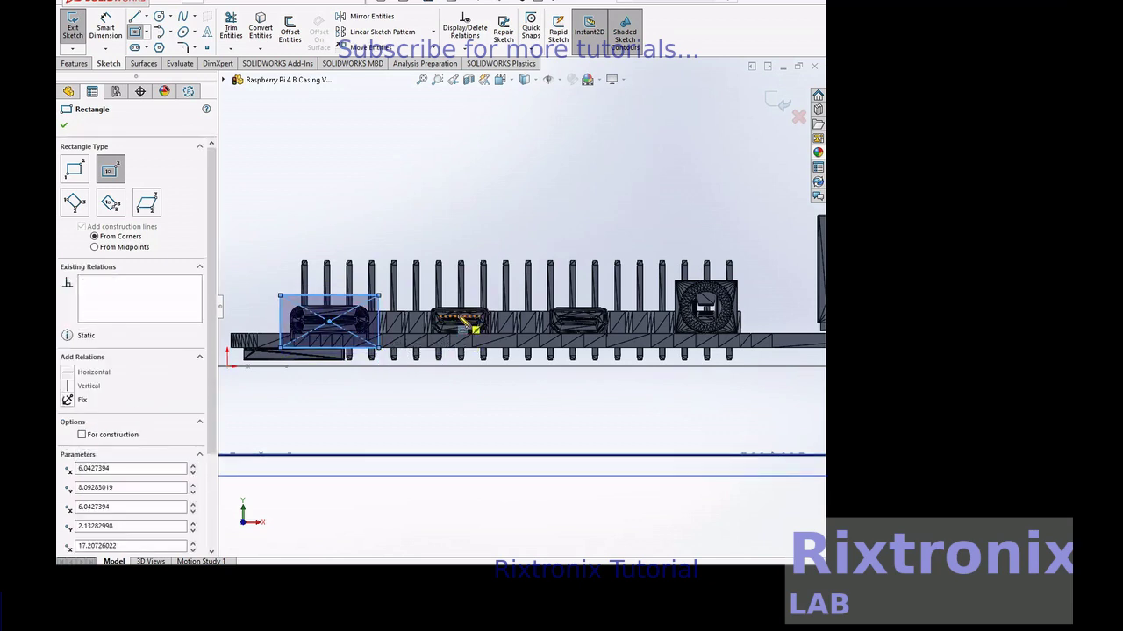
{"action": "left_click", "coordinate": [460, 323]}
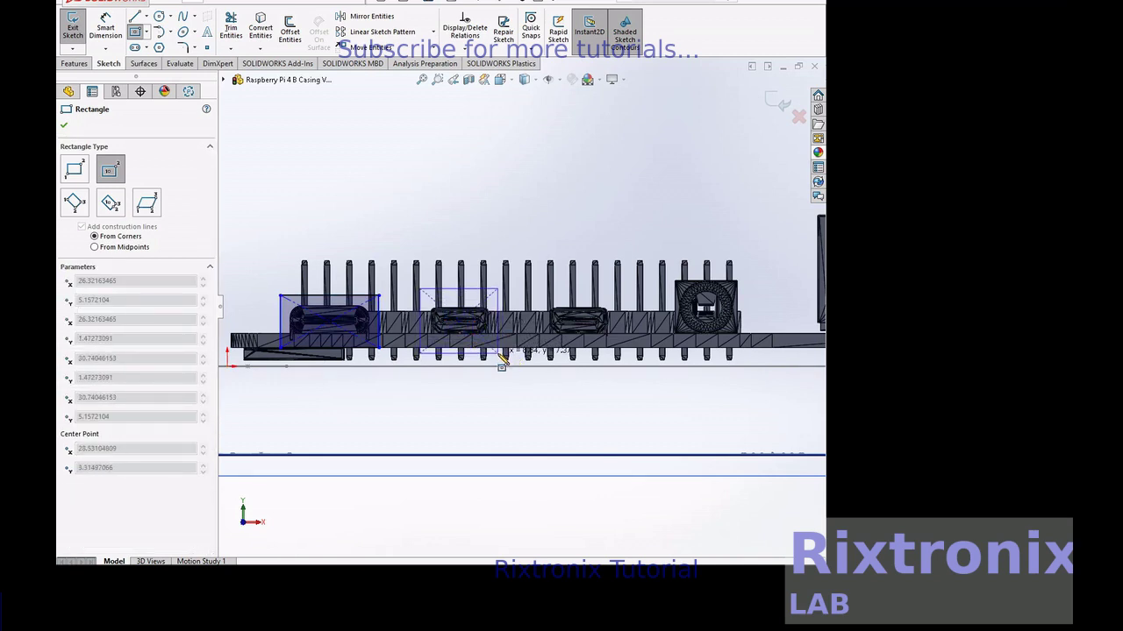
{"action": "left_click", "coordinate": [501, 354]}
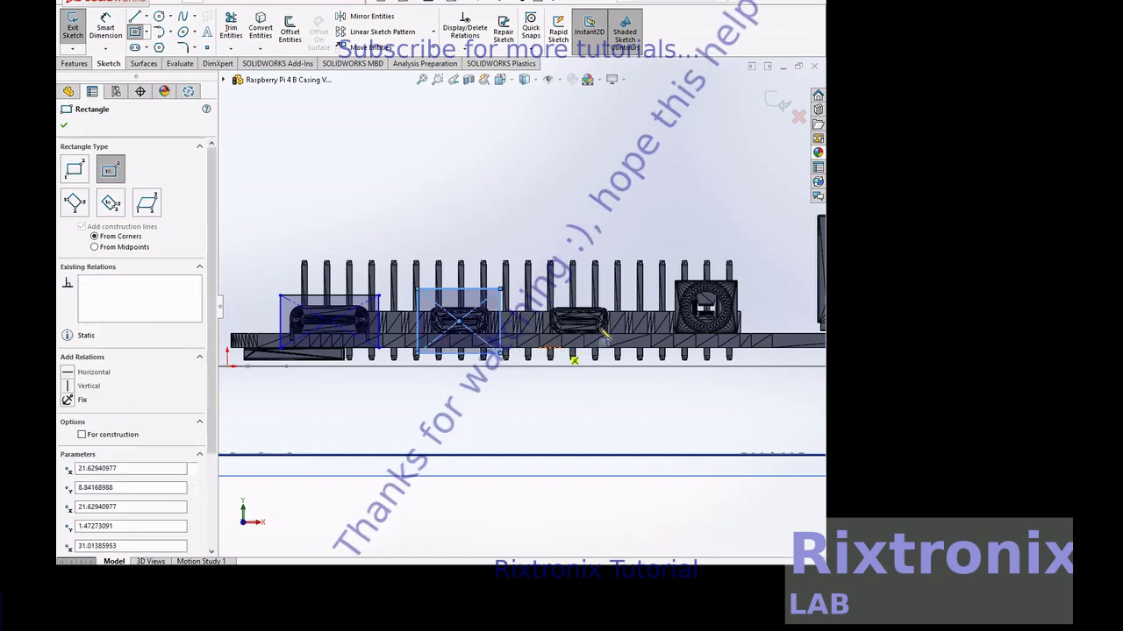
{"action": "left_click", "coordinate": [583, 348]}
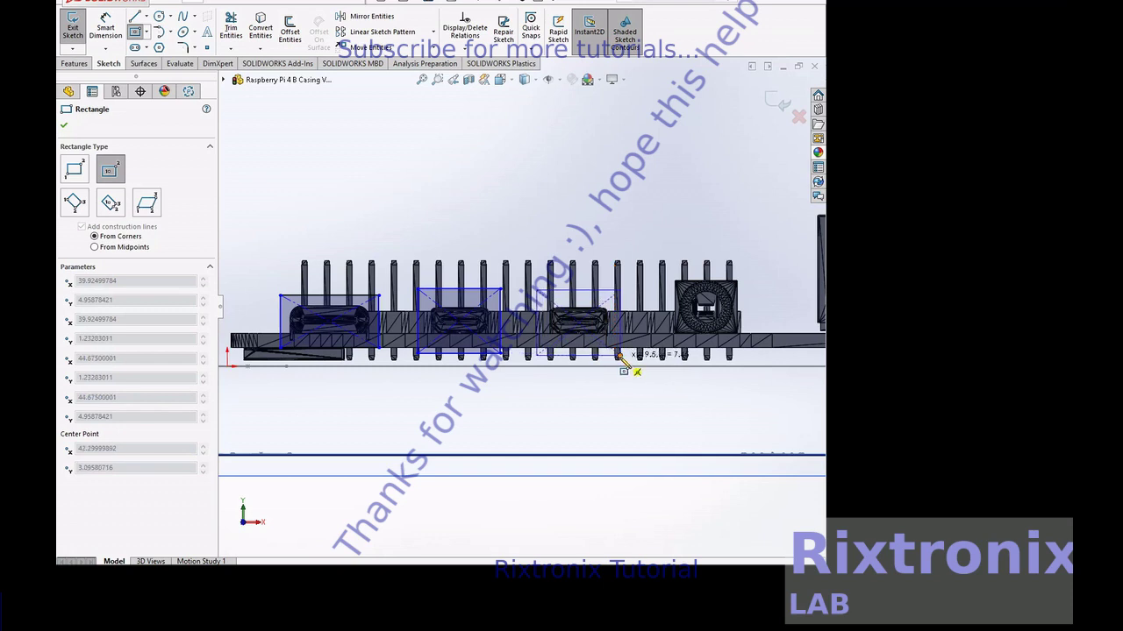
{"action": "left_click", "coordinate": [619, 357]}
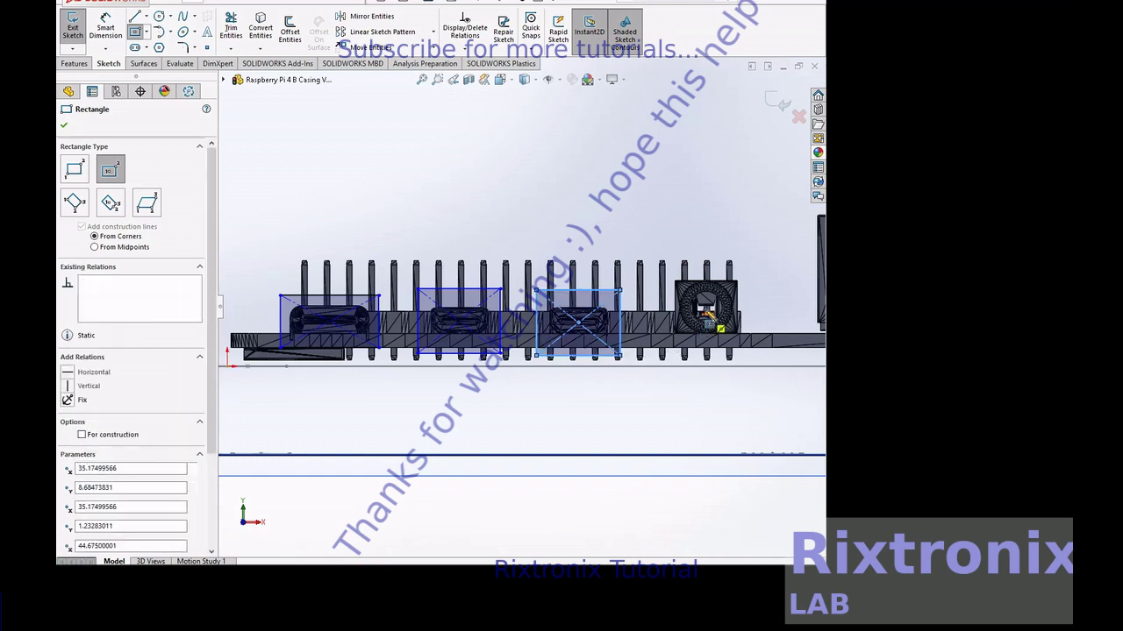
{"action": "left_click", "coordinate": [675, 256]}
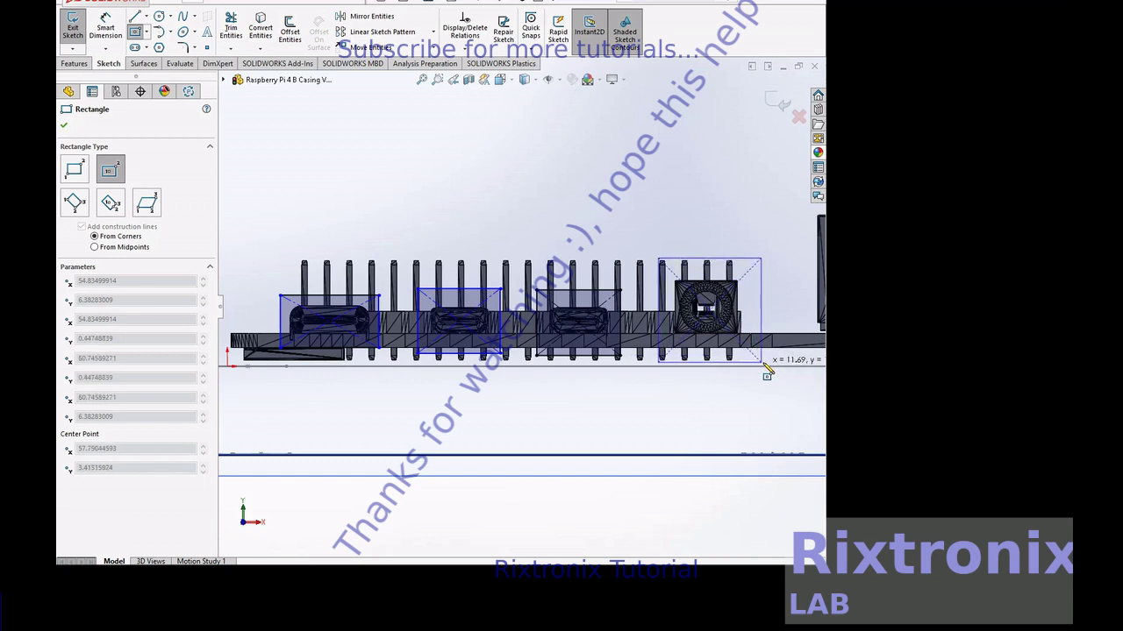
{"action": "left_click", "coordinate": [764, 361]}
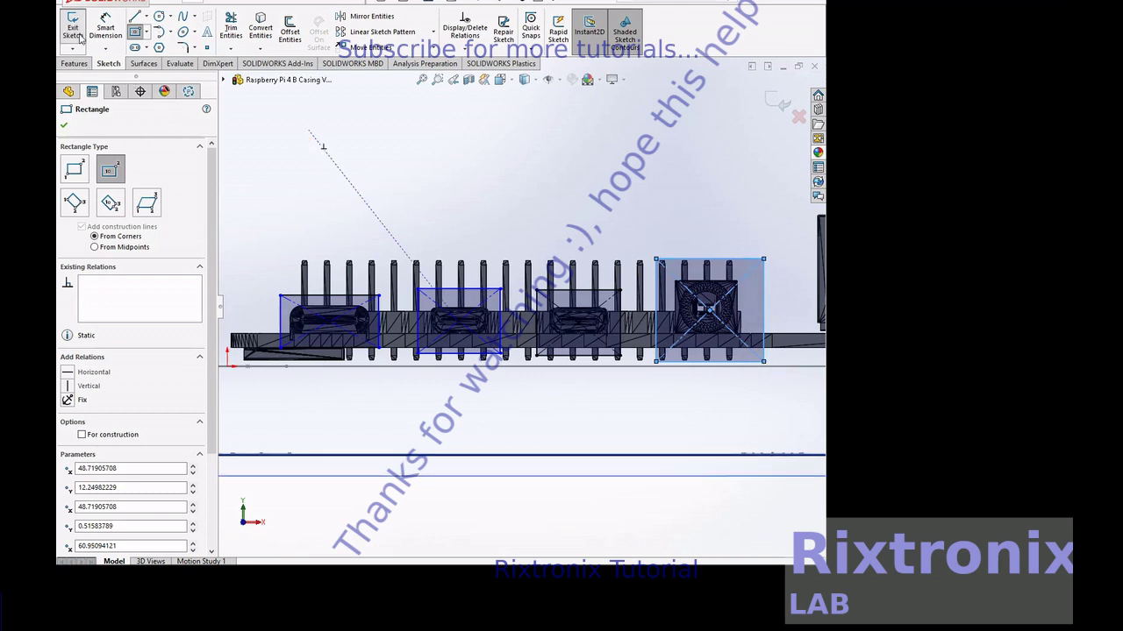
{"action": "left_click", "coordinate": [78, 35]}
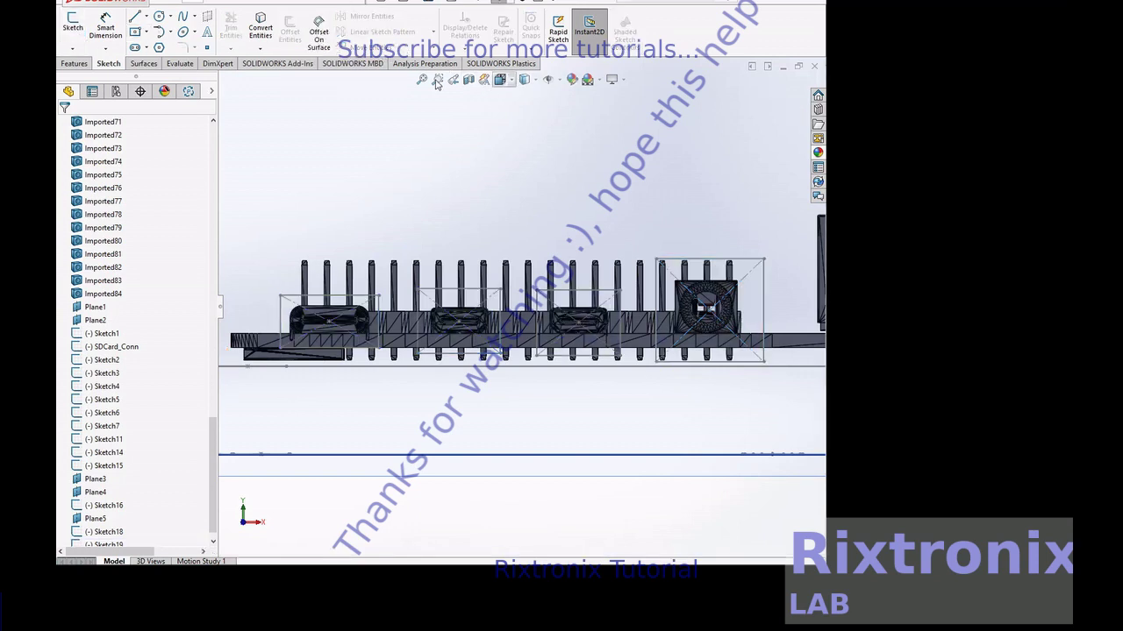
- Zoom to fit and switch to the Left view facing Plane4
{"action": "left_click", "coordinate": [421, 80]}
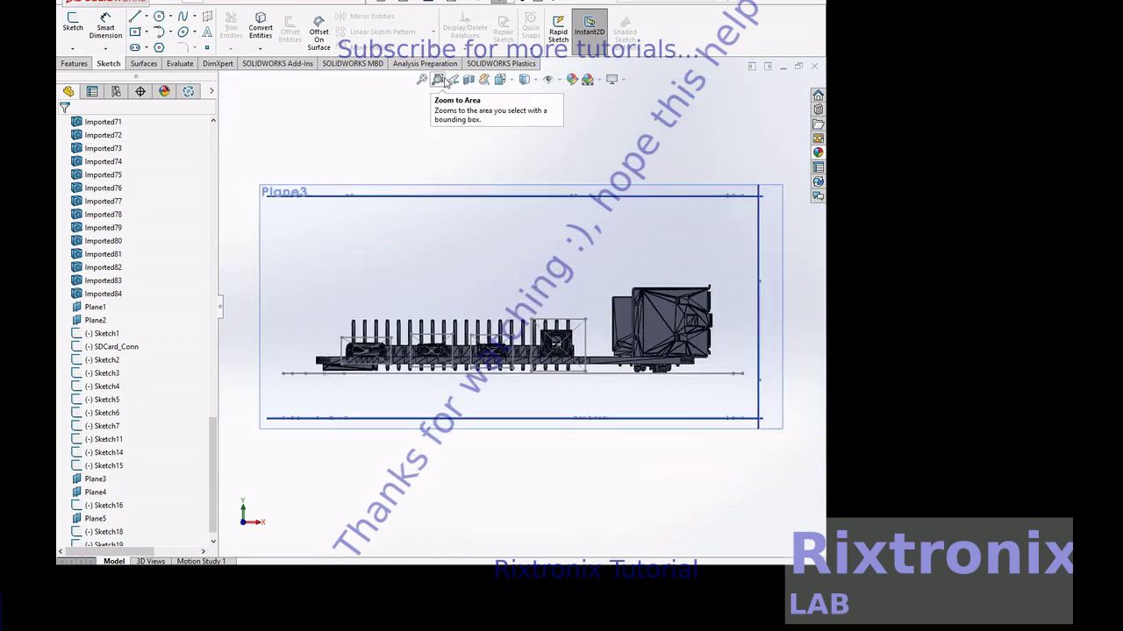
{"action": "left_click", "coordinate": [520, 80]}
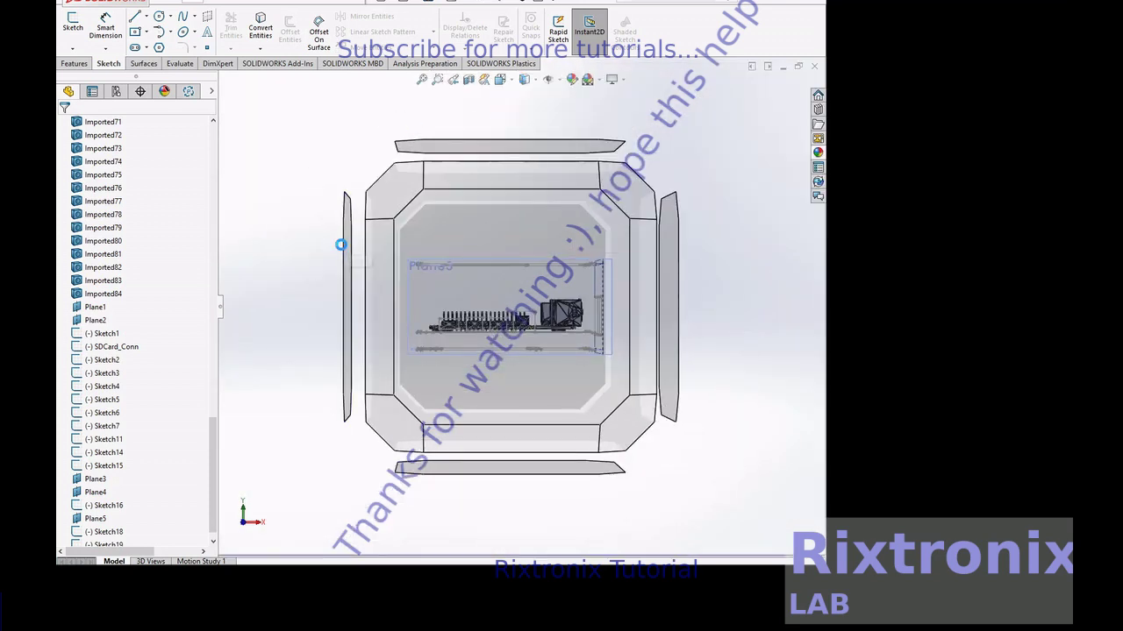
{"action": "left_click", "coordinate": [349, 250]}
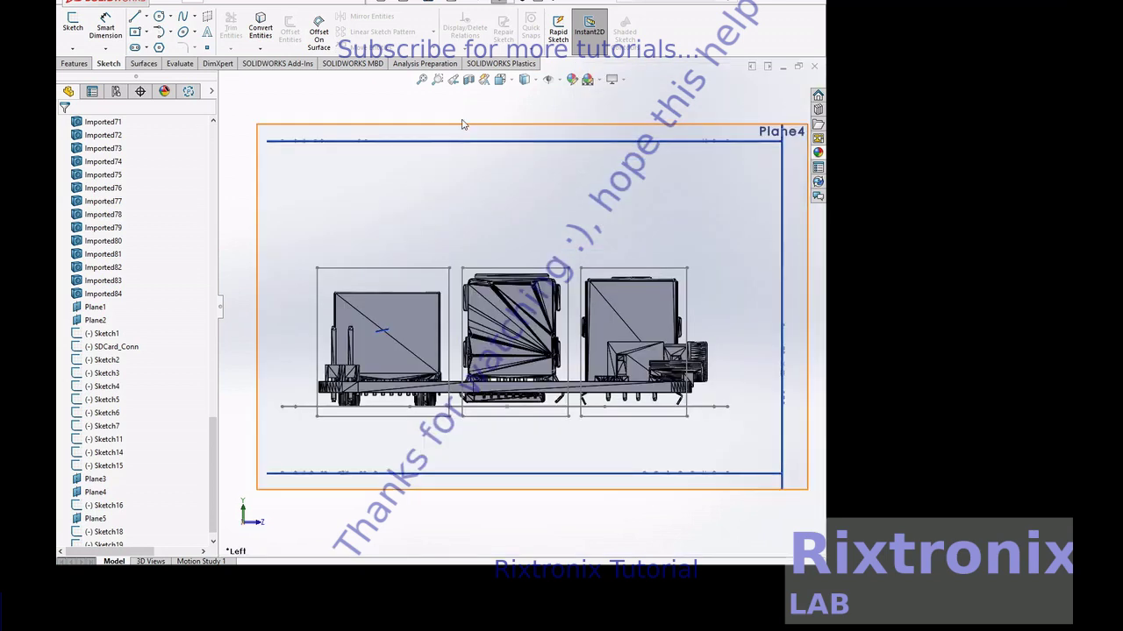
{"action": "right_click", "coordinate": [497, 108]}
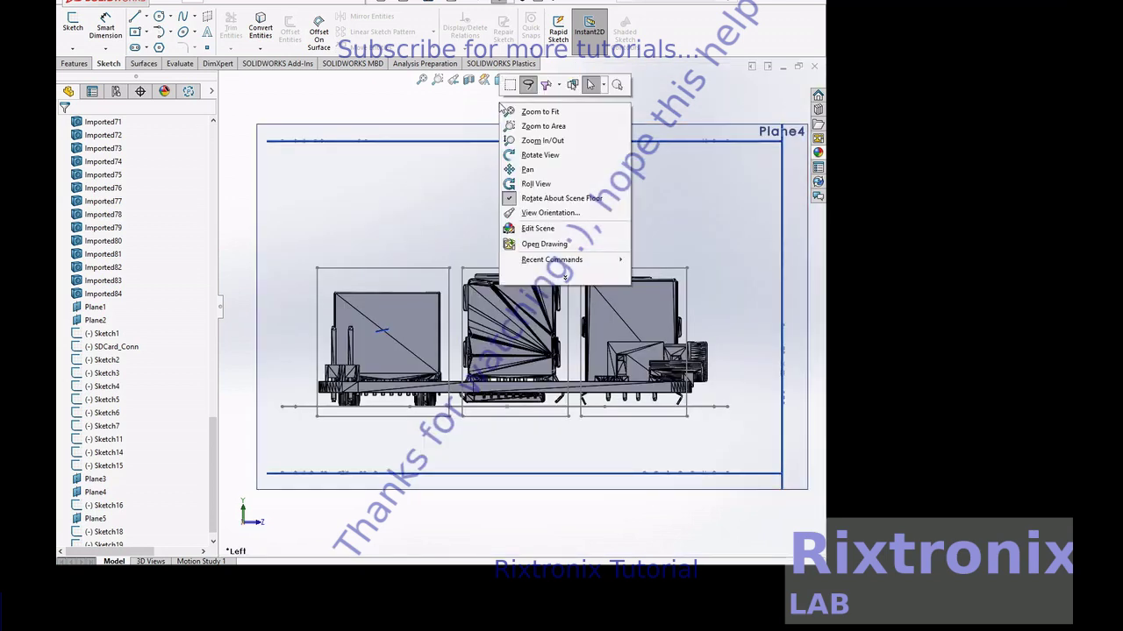
- Orbit the model to a tilted top view showing the board inside its box of reference planes
{"action": "left_click", "coordinate": [531, 155]}
{"action": "left_click_drag", "start_coordinate": [529, 107], "coordinate": [529, 109]}
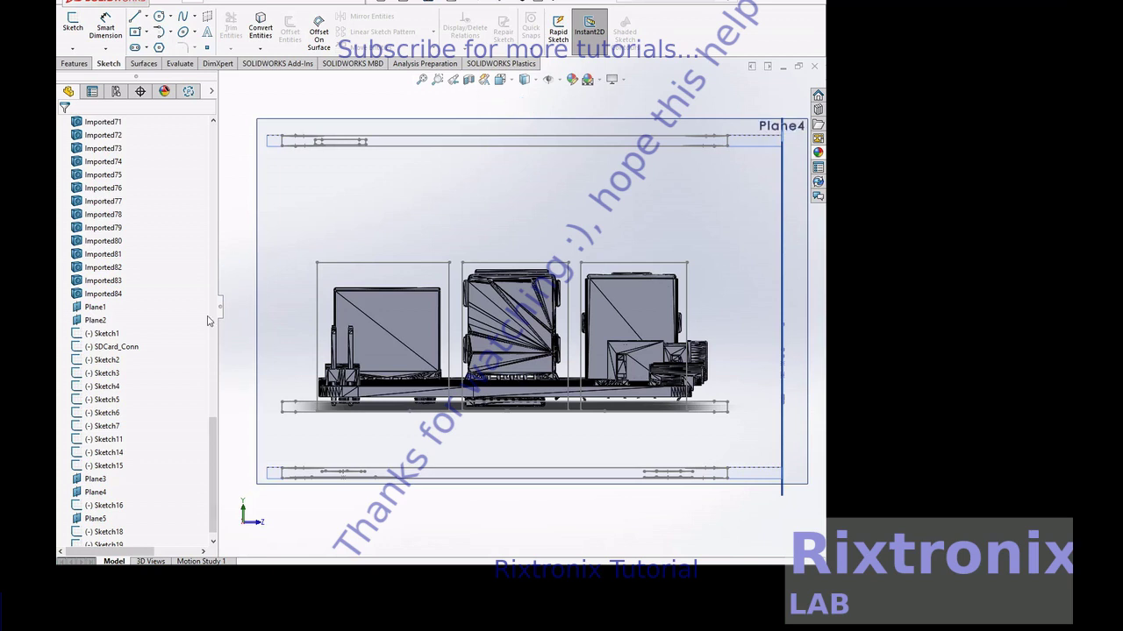
{"action": "left_click_drag", "start_coordinate": [238, 183], "coordinate": [237, 195]}
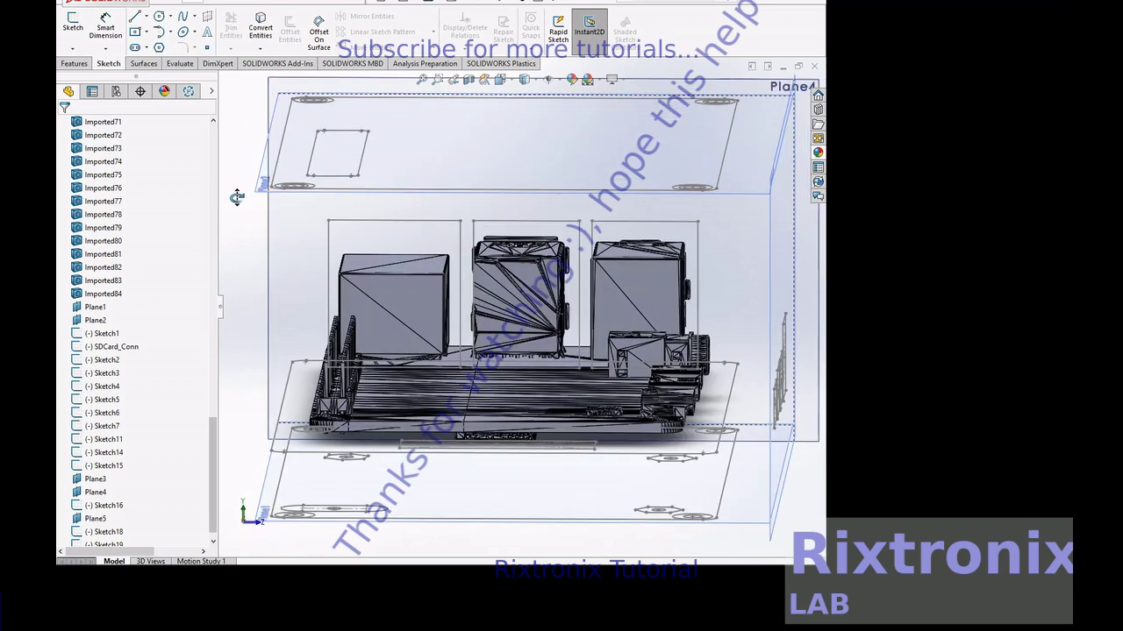
{"action": "left_click_drag", "start_coordinate": [236, 196], "coordinate": [237, 194]}
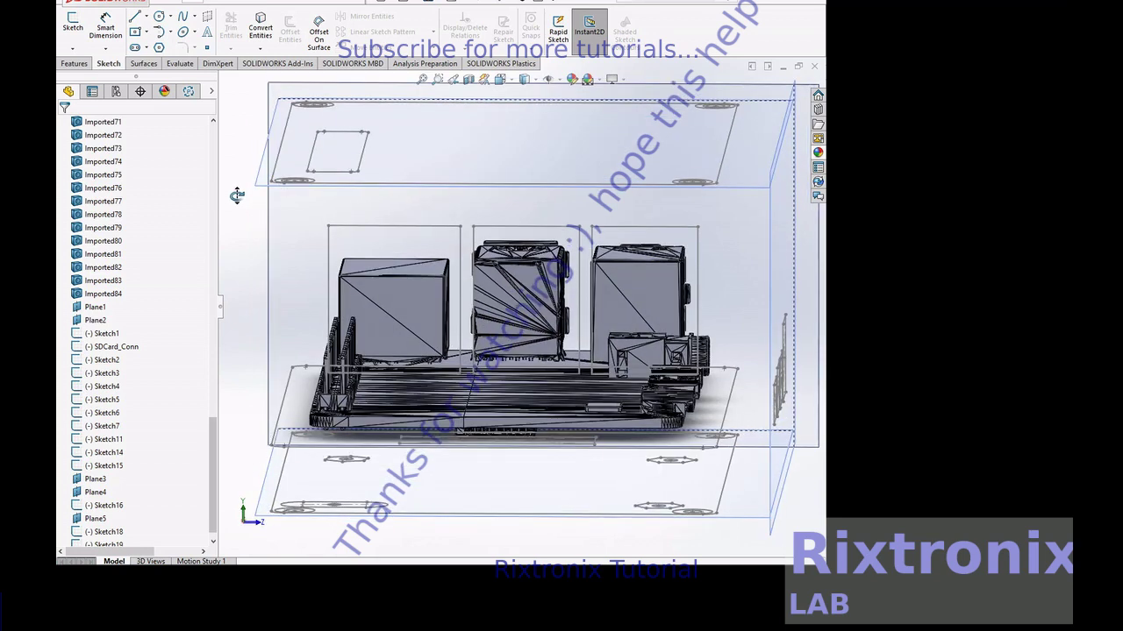
{"action": "left_click_drag", "start_coordinate": [237, 195], "coordinate": [230, 188]}
{"action": "left_click_drag", "start_coordinate": [213, 425], "coordinate": [220, 124]}
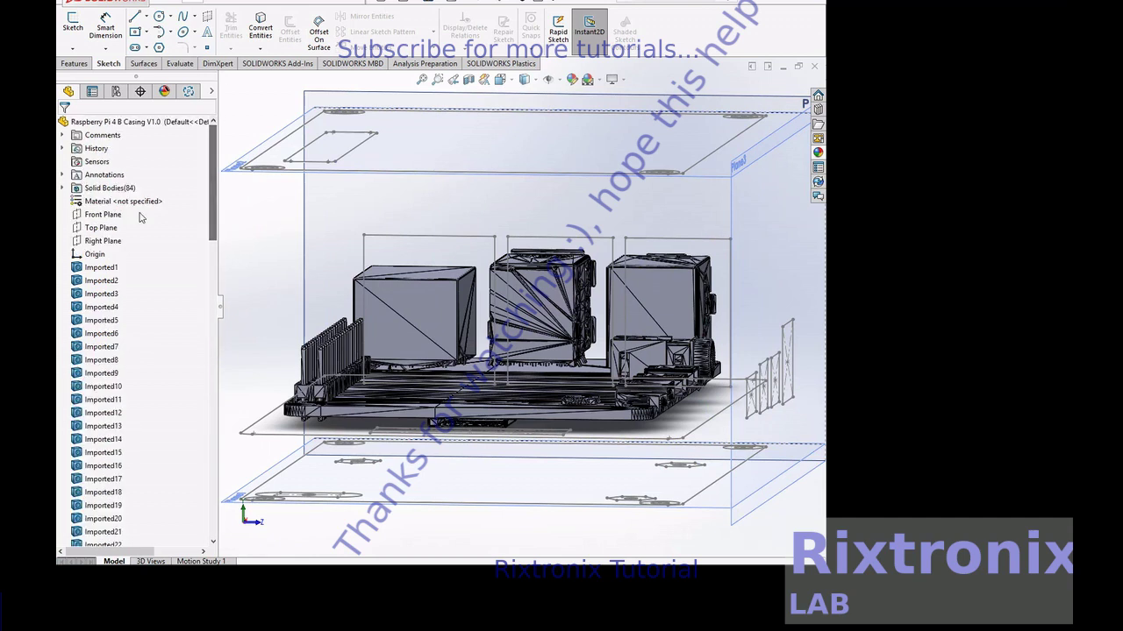
- Apply Normal To on the Right Plane twice so its opposite side faces the screen
{"action": "left_click", "coordinate": [102, 242]}
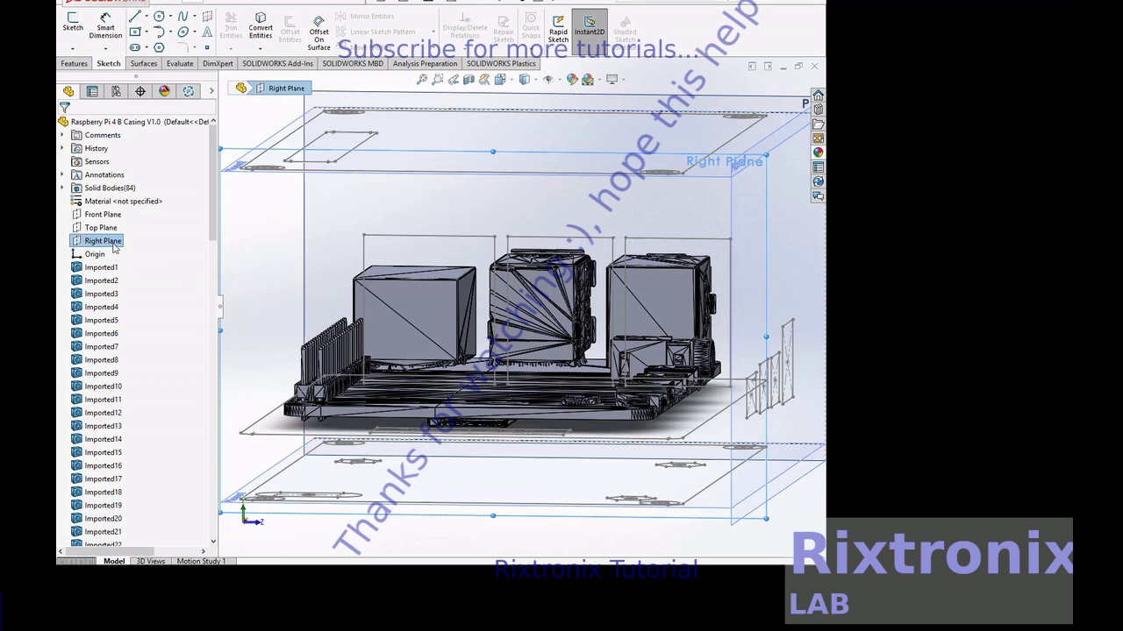
{"action": "right_click", "coordinate": [114, 248]}
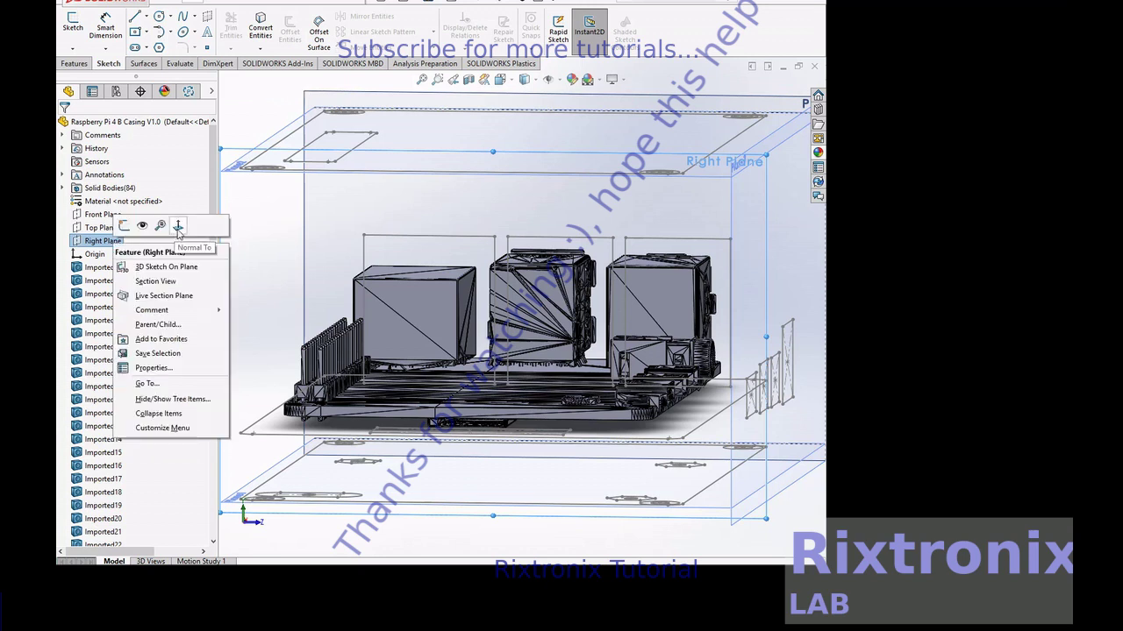
{"action": "left_click", "coordinate": [178, 226]}
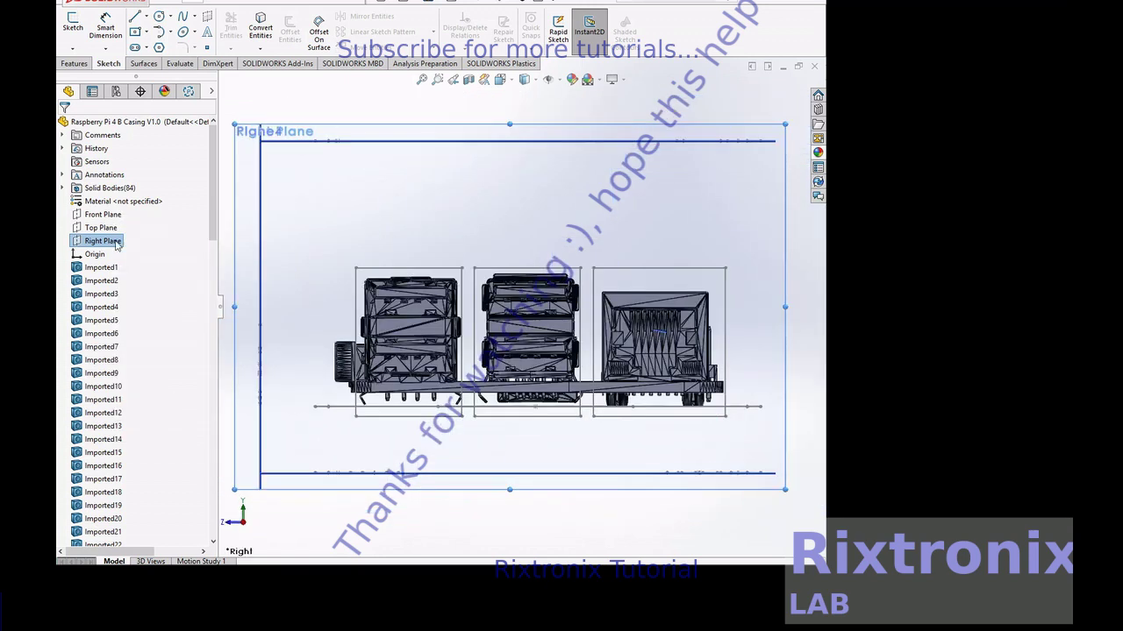
{"action": "right_click", "coordinate": [115, 245]}
{"action": "left_click", "coordinate": [181, 229]}
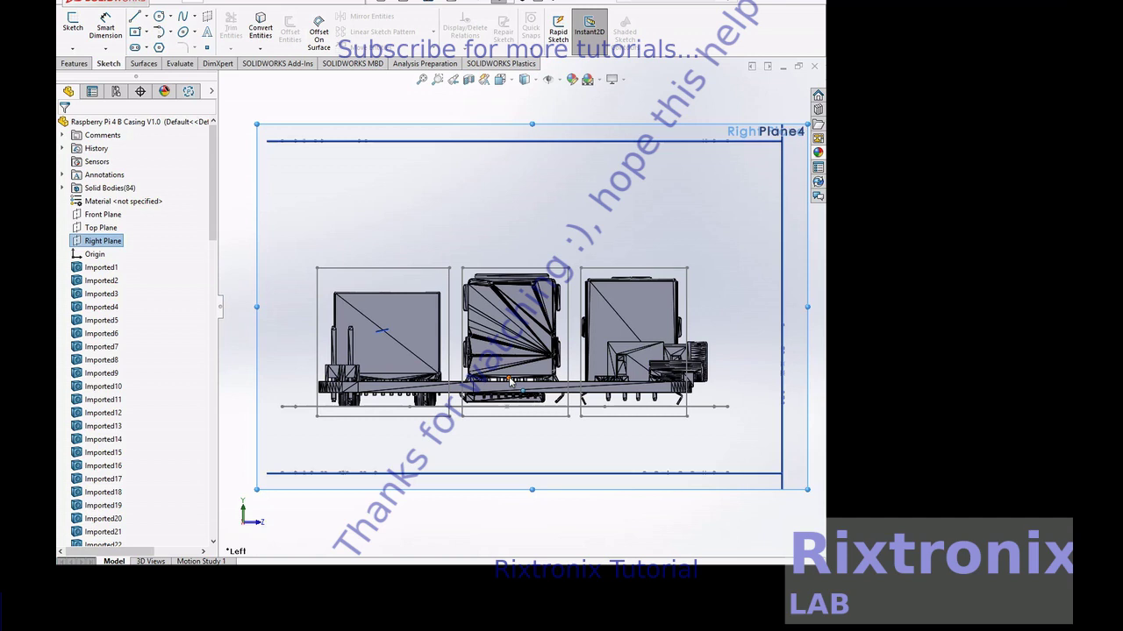
- Start a line sketch on Plane4, cancel it, and reselect the Right Plane
{"action": "left_click", "coordinate": [508, 387]}
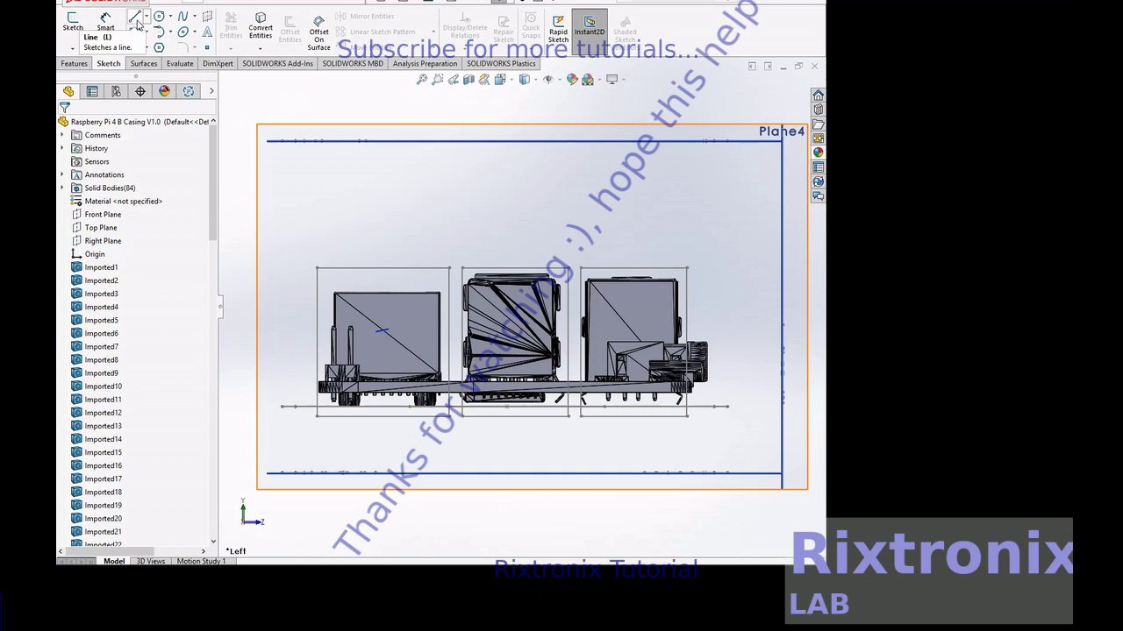
{"action": "left_click", "coordinate": [137, 25]}
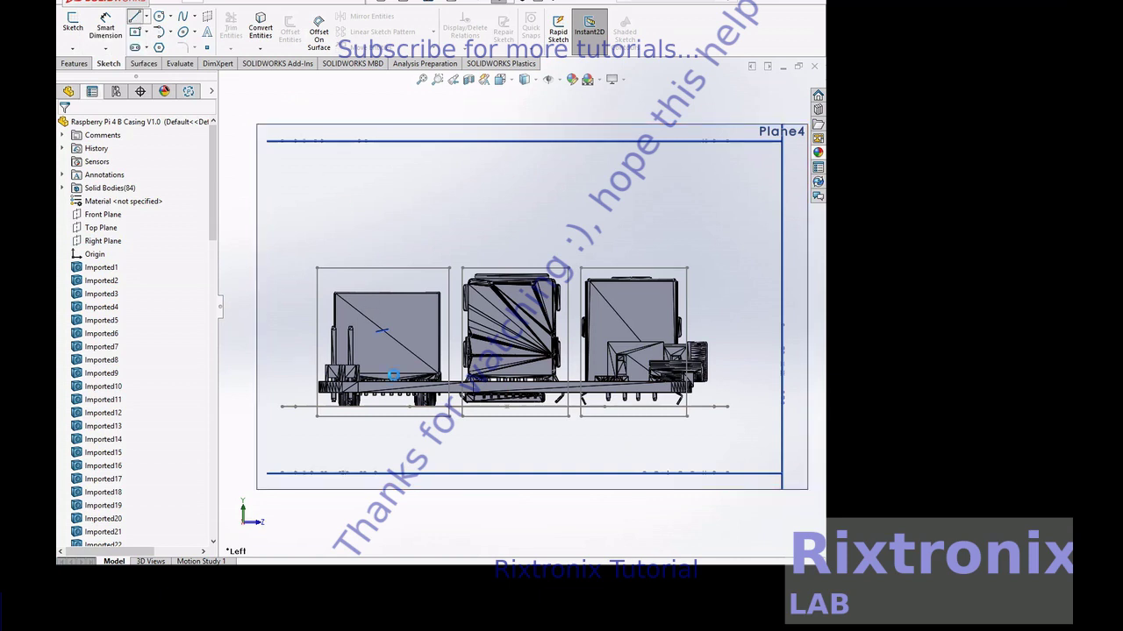
{"action": "left_click", "coordinate": [413, 428]}
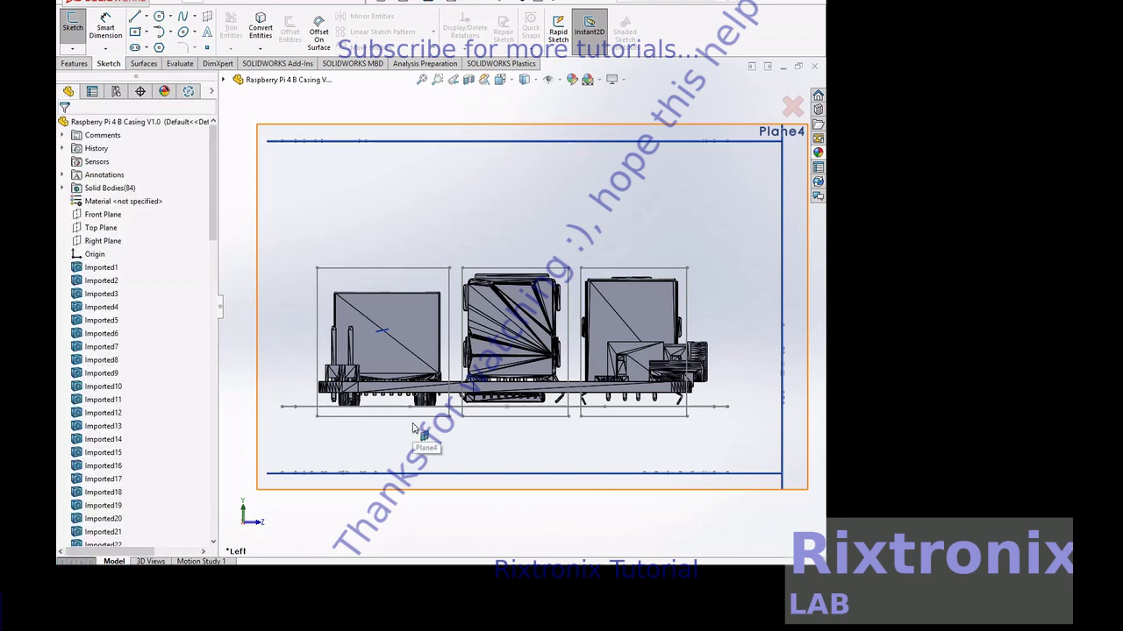
{"action": "key", "text": "Escape"}
{"action": "left_click", "coordinate": [111, 242]}
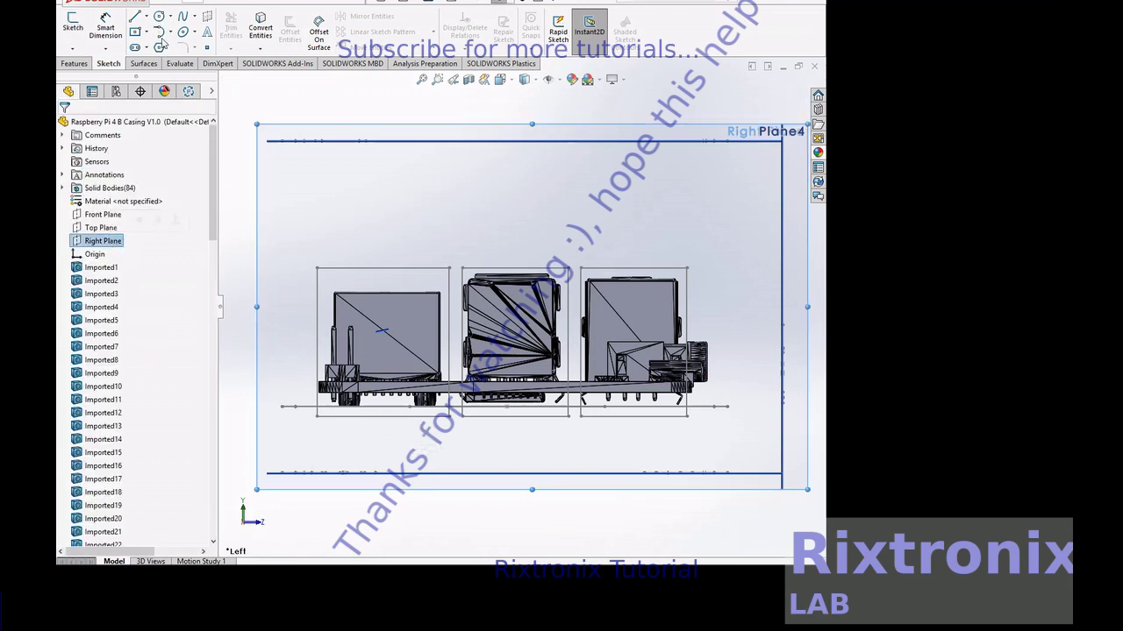